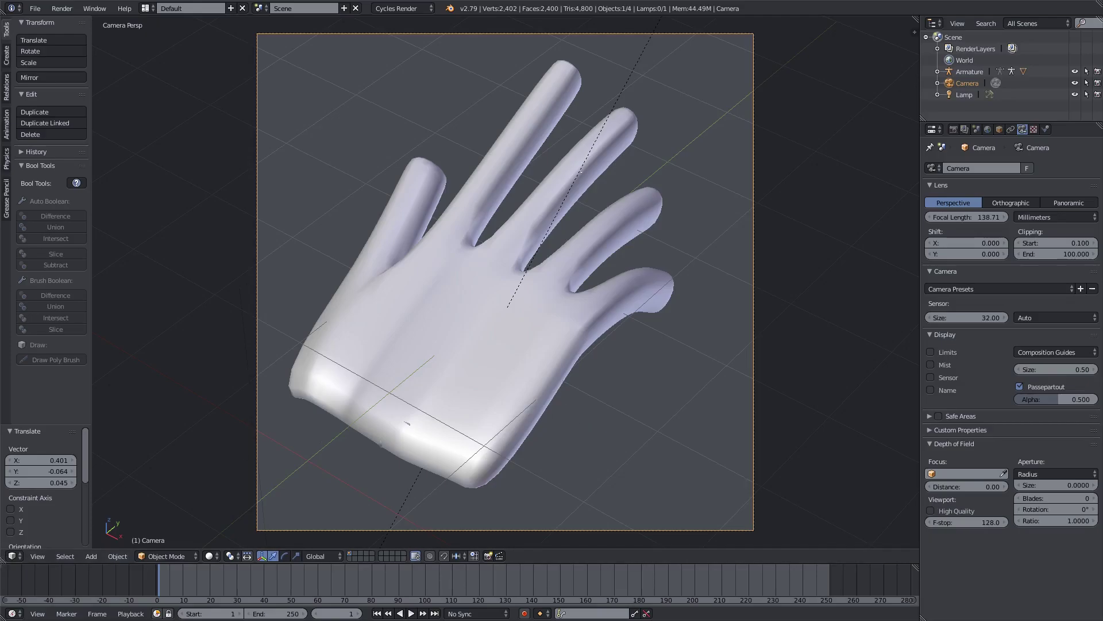
# Split the 3D view and make the left area a Node Editor with its side panel hidden
pyautogui.moveTo(3, 562); pyautogui.dragTo(428, 566)
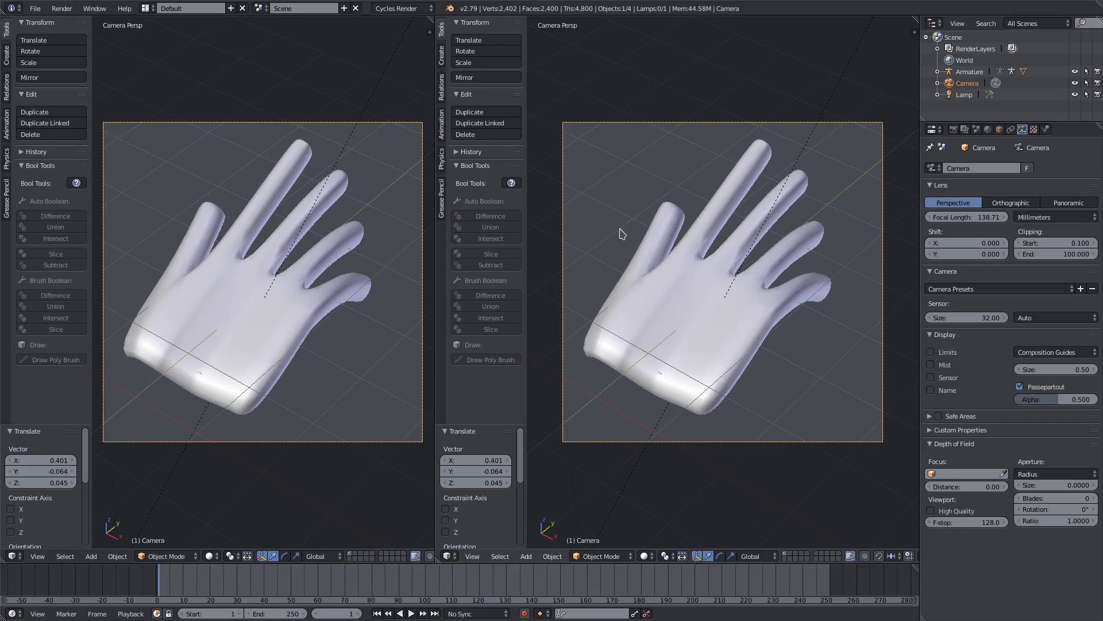
pyautogui.click(404, 8)
pyautogui.click(12, 555)
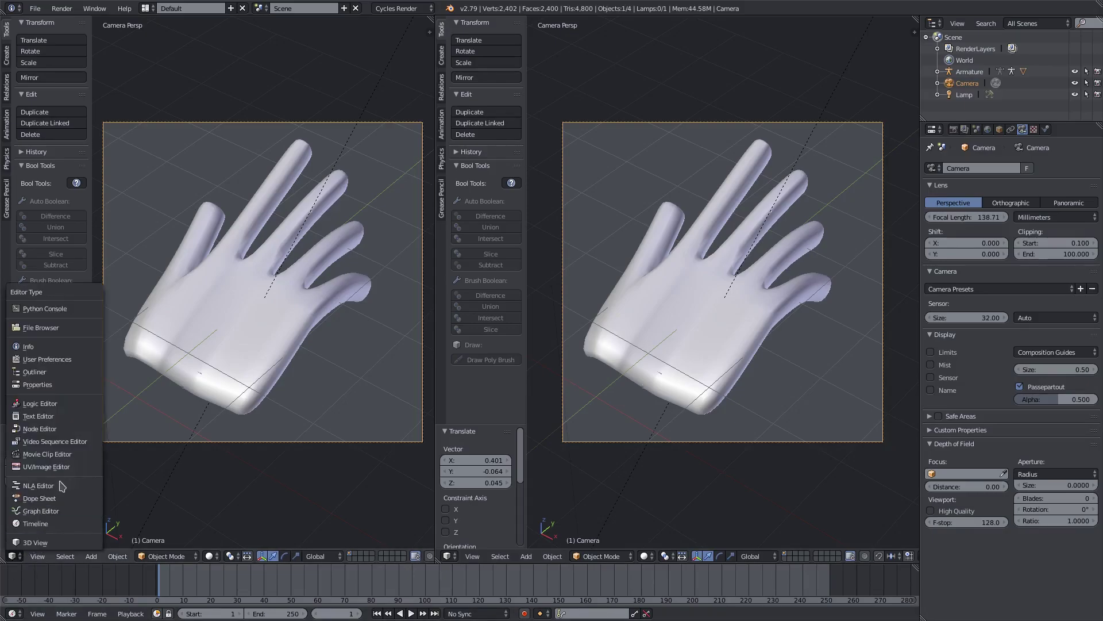
pyautogui.click(39, 428)
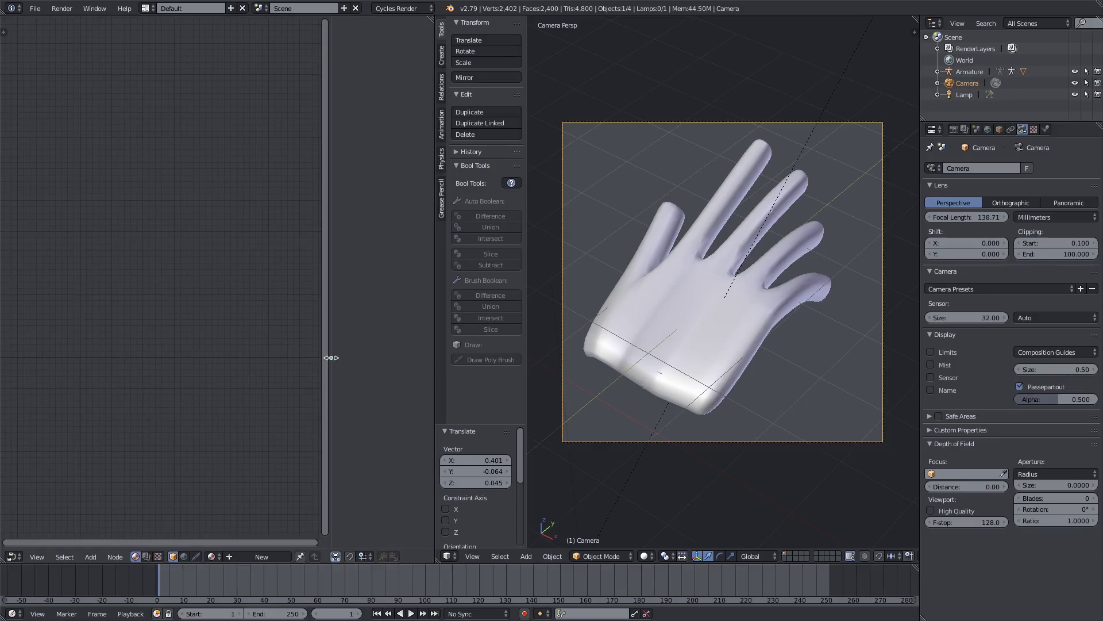
pyautogui.moveTo(333, 357); pyautogui.dragTo(633, 375)
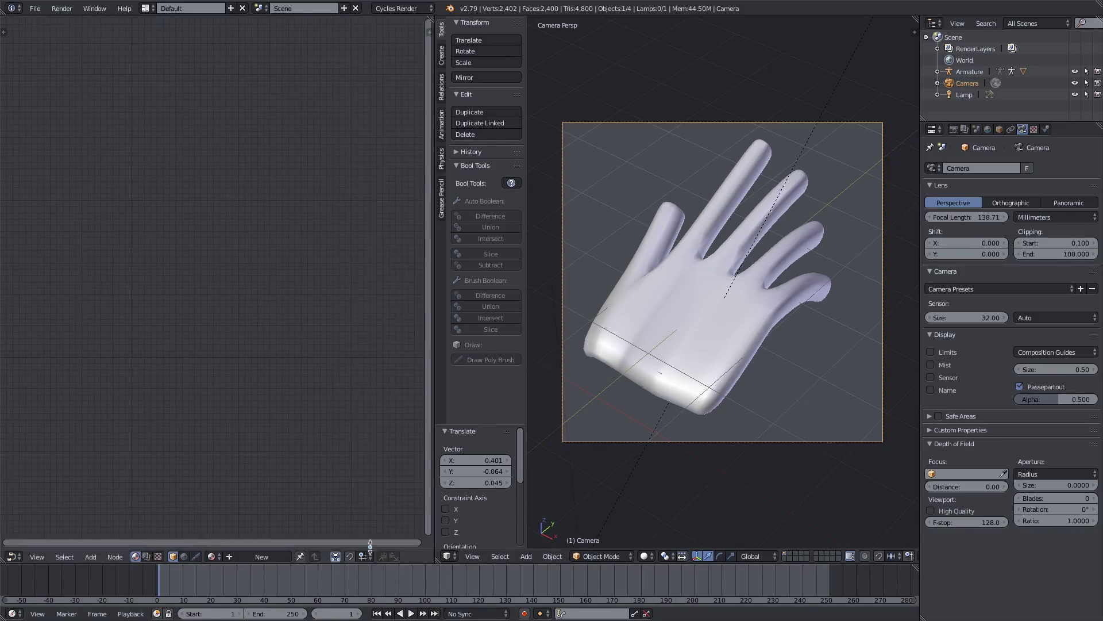
# Give the hand mesh a new material named 'hand' with Use Nodes enabled
pyautogui.click(261, 556)
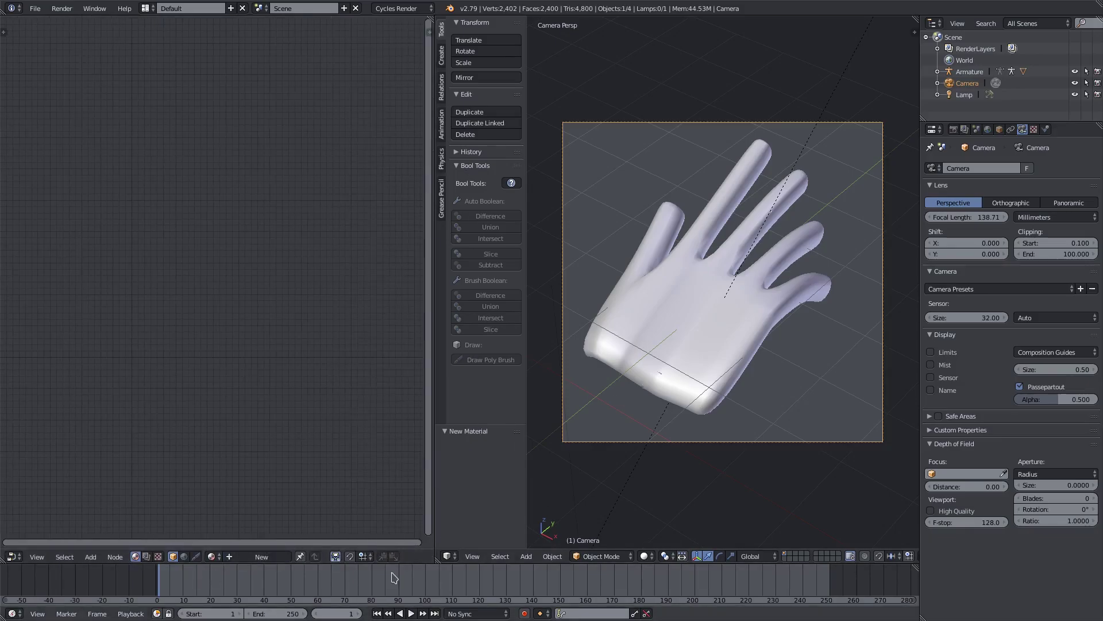
pyautogui.rightClick(658, 348)
pyautogui.click(1046, 129)
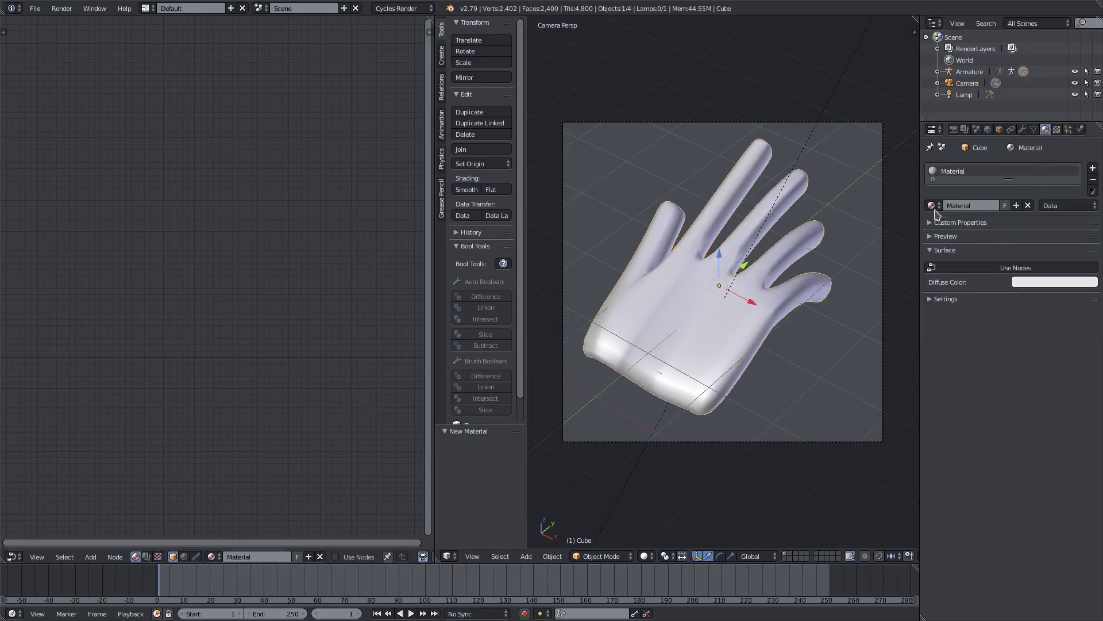
pyautogui.doubleClick(969, 206)
pyautogui.write('hand')
pyautogui.press('Return')
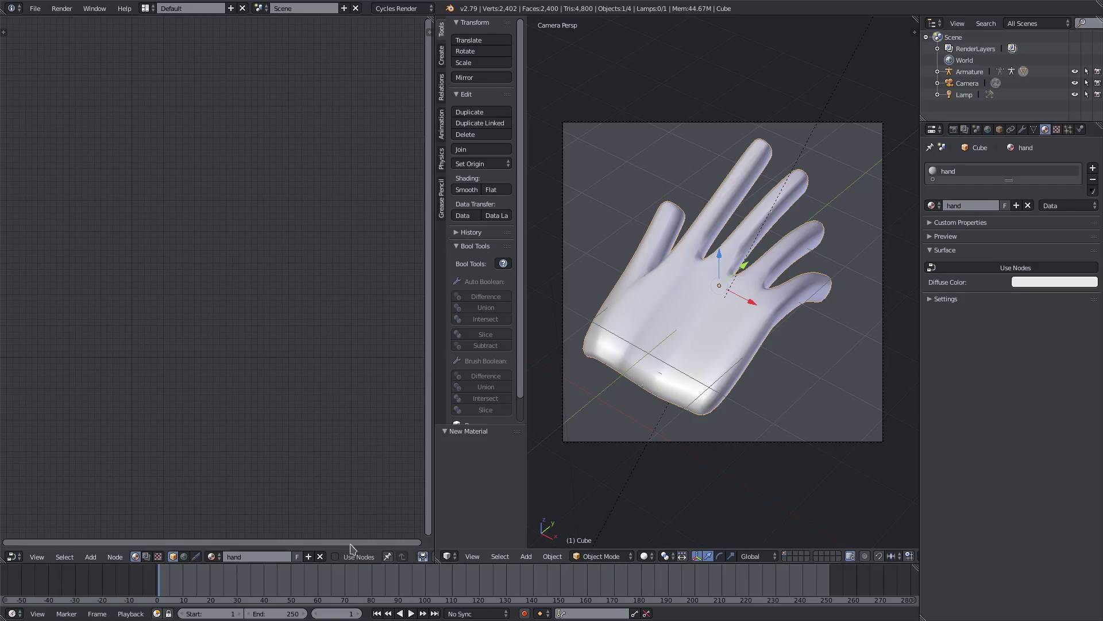
pyautogui.click(354, 556)
pyautogui.keyDown('ctrl'); pyautogui.moveTo(212, 451); pyautogui.dragTo(361, 356, button='middle'); pyautogui.keyUp('ctrl')
# Turn on Border rendering and switch the viewport to Rendered shading
pyautogui.rightClick(742, 444)
pyautogui.click(954, 130)
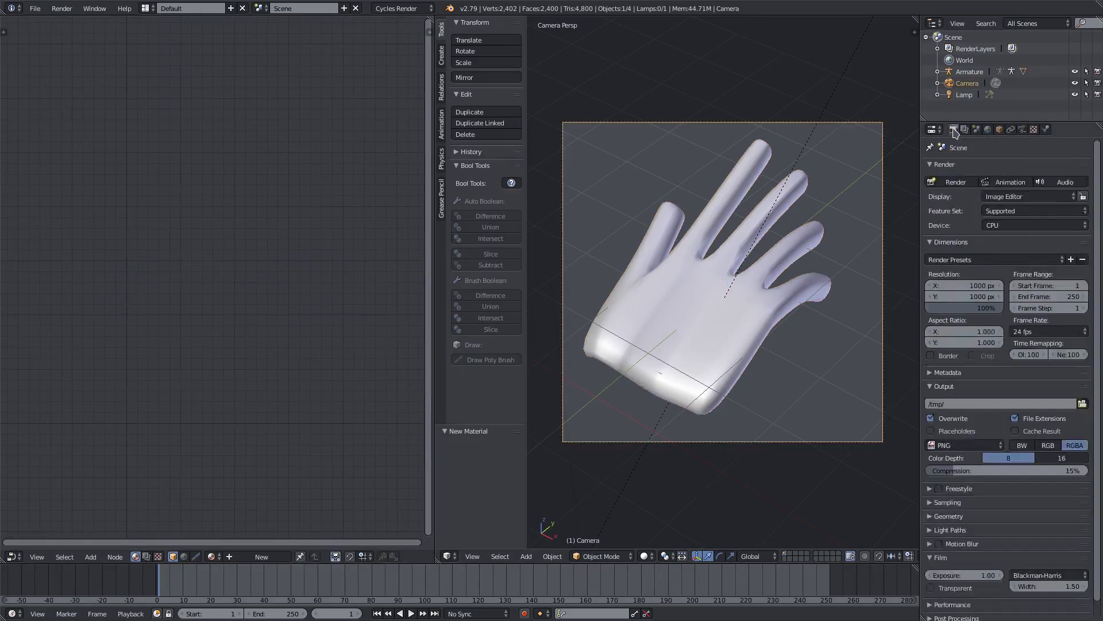
pyautogui.click(931, 356)
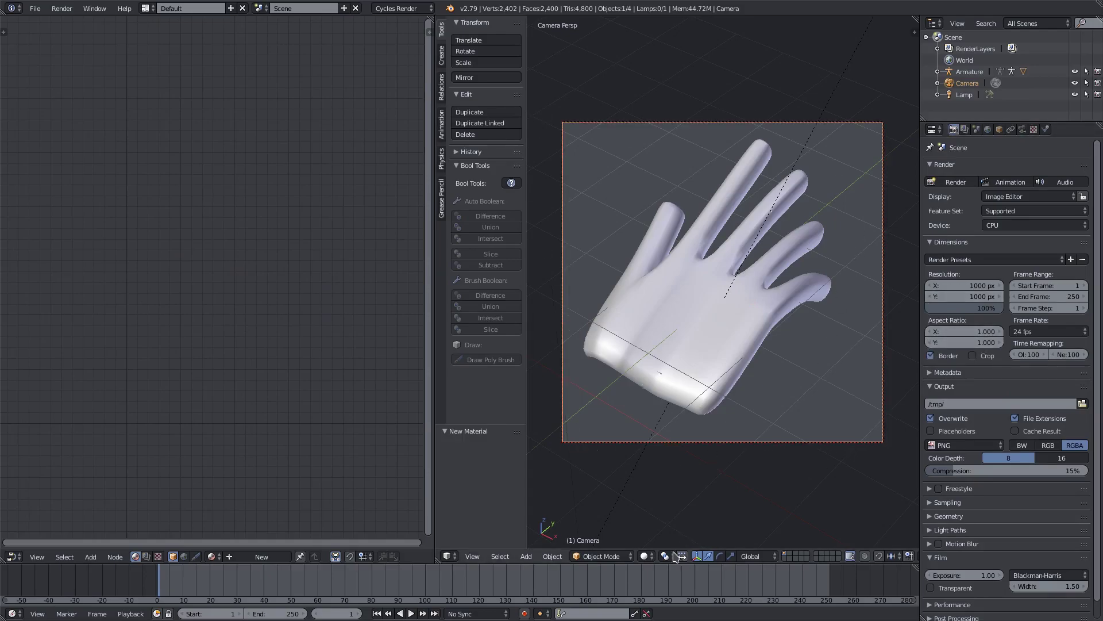
pyautogui.click(645, 556)
pyautogui.click(665, 480)
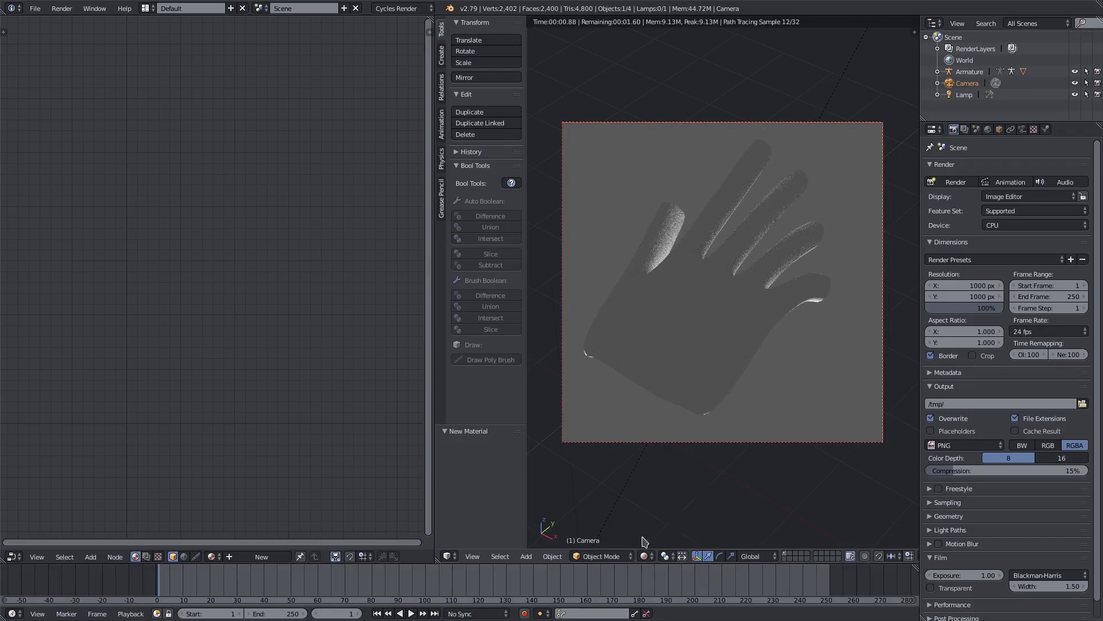
# Return to solid shading and select the lamp to read its Emission strength of 1000
pyautogui.click(645, 555)
pyautogui.press('KP_0')
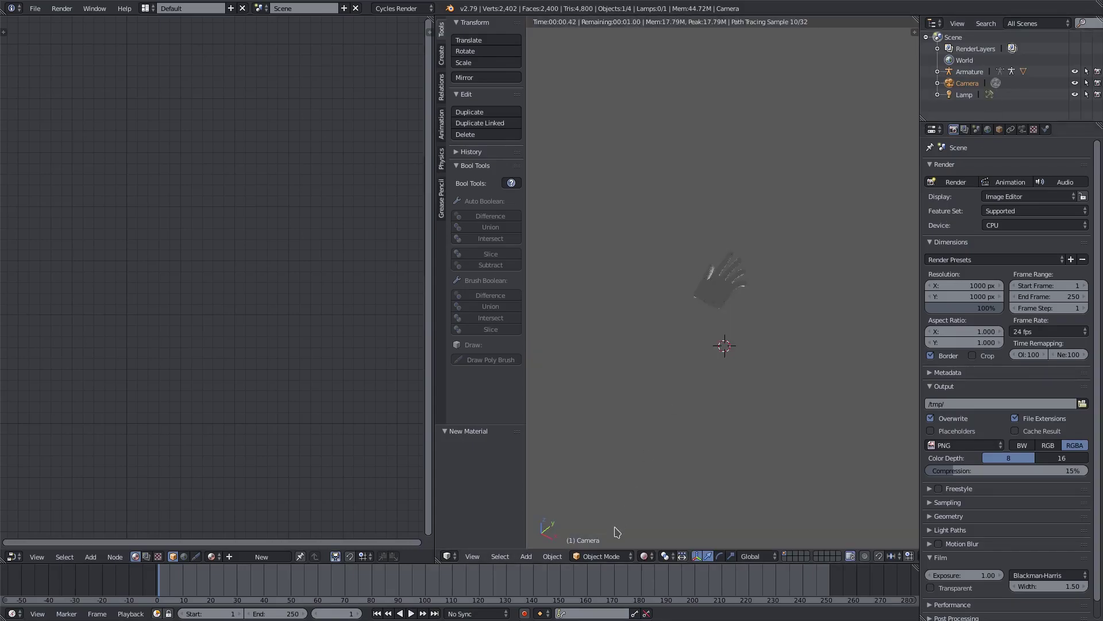
pyautogui.moveTo(643, 563); pyautogui.dragTo(644, 565)
pyautogui.click(644, 555)
pyautogui.click(673, 516)
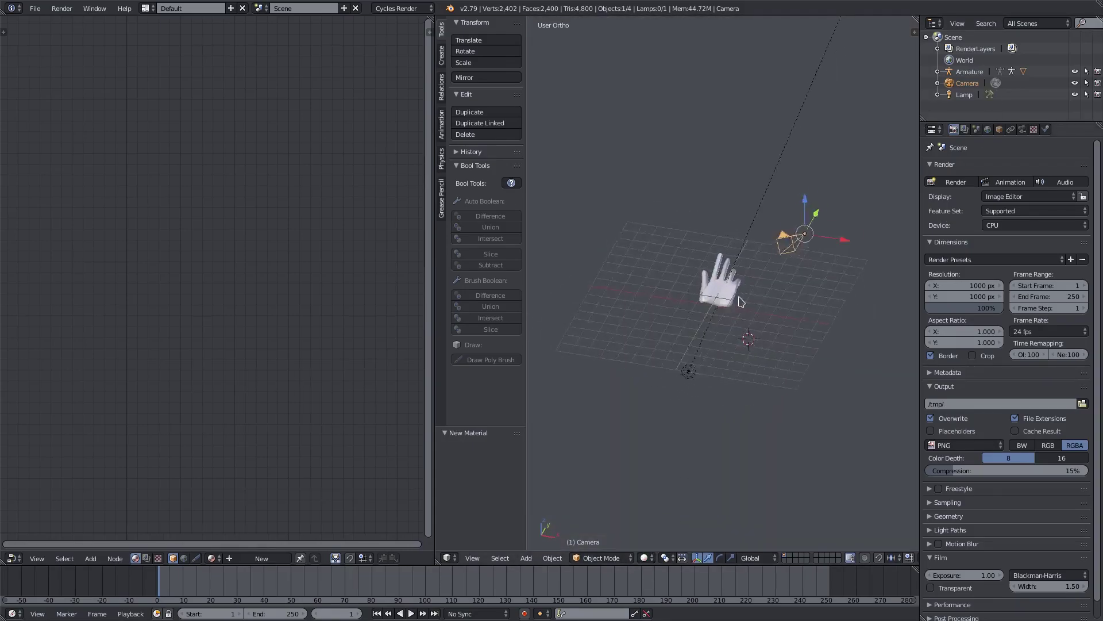
pyautogui.scroll(2, 697, 356)
pyautogui.rightClick(699, 374)
pyautogui.moveTo(811, 307); pyautogui.dragTo(829, 304, button='middle')
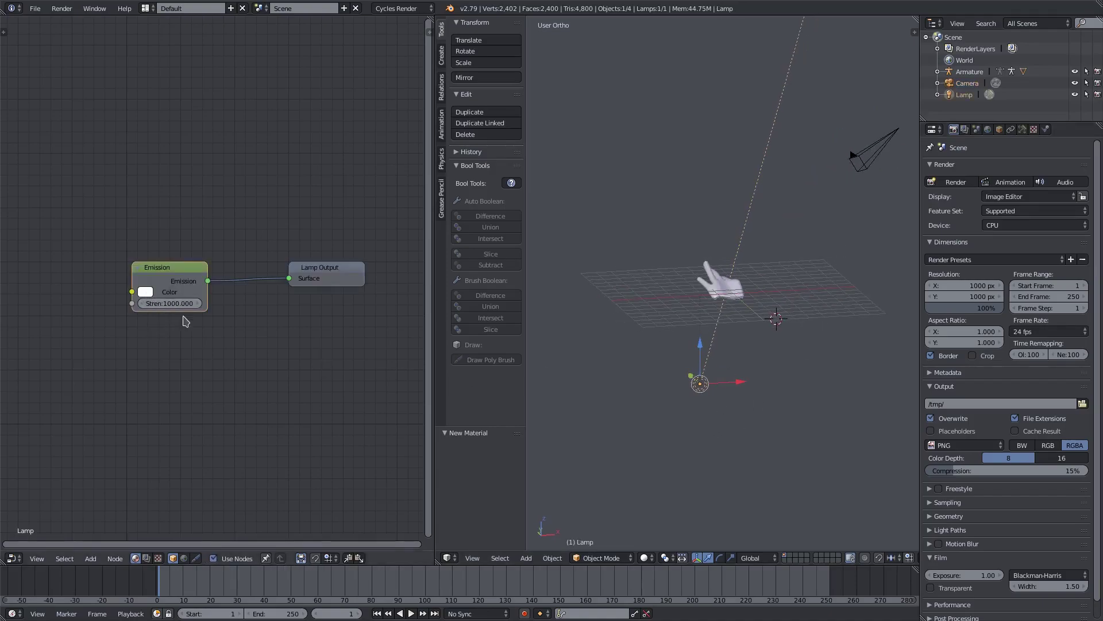
pyautogui.moveTo(133, 281); pyautogui.dragTo(115, 280)
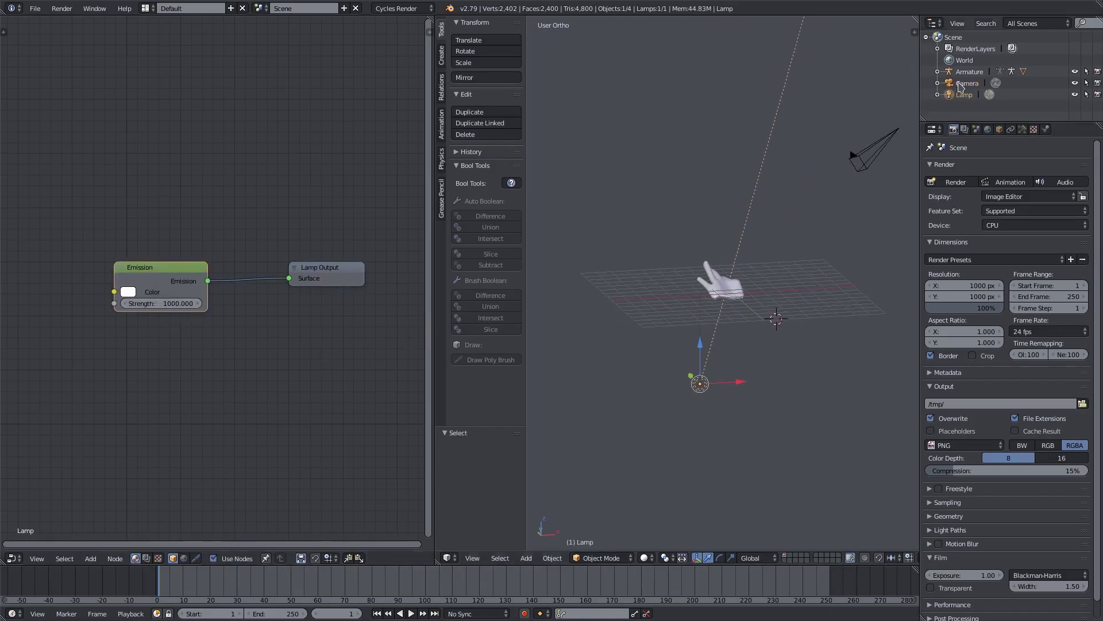
# Check the World background colour as a hex value, then return to the camera view
pyautogui.click(988, 129)
pyautogui.click(1006, 251)
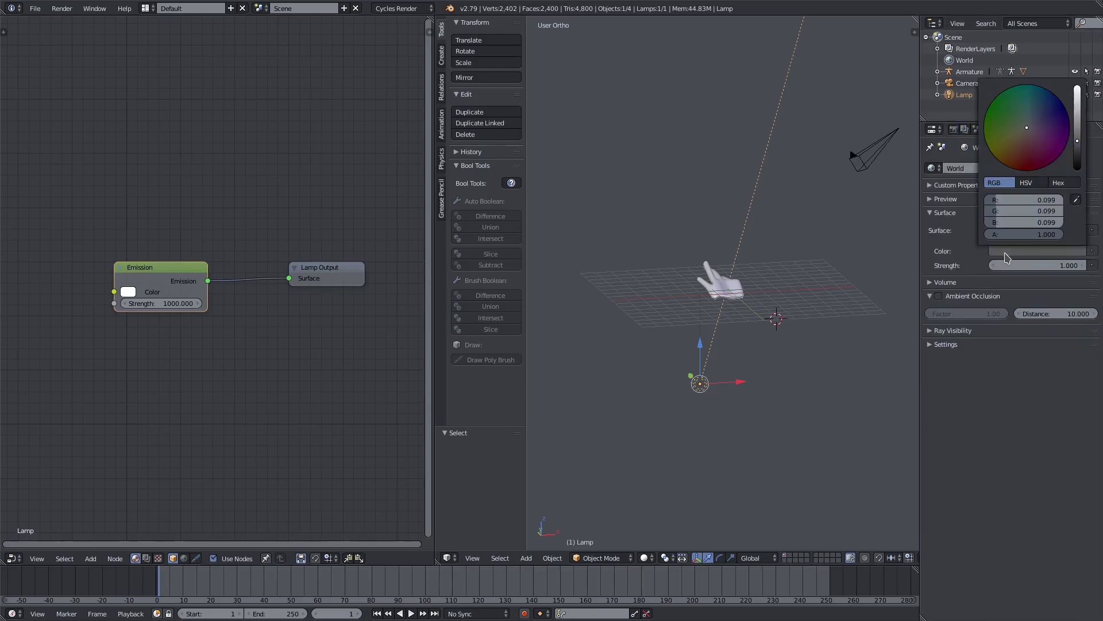
pyautogui.click(1058, 182)
pyautogui.click(1032, 251)
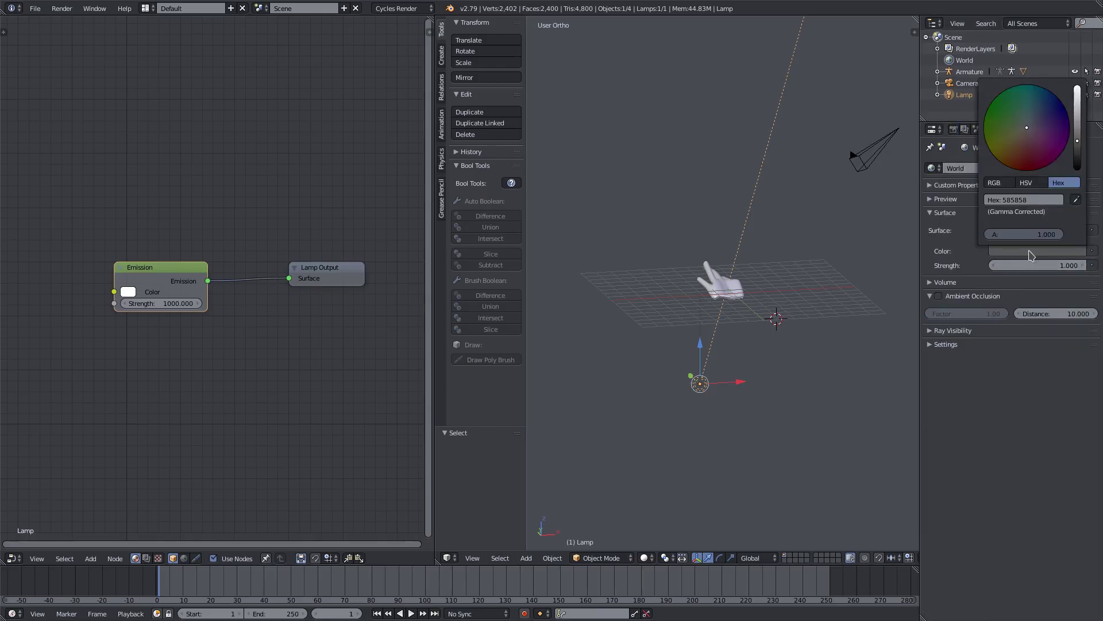
pyautogui.press('KP_0')
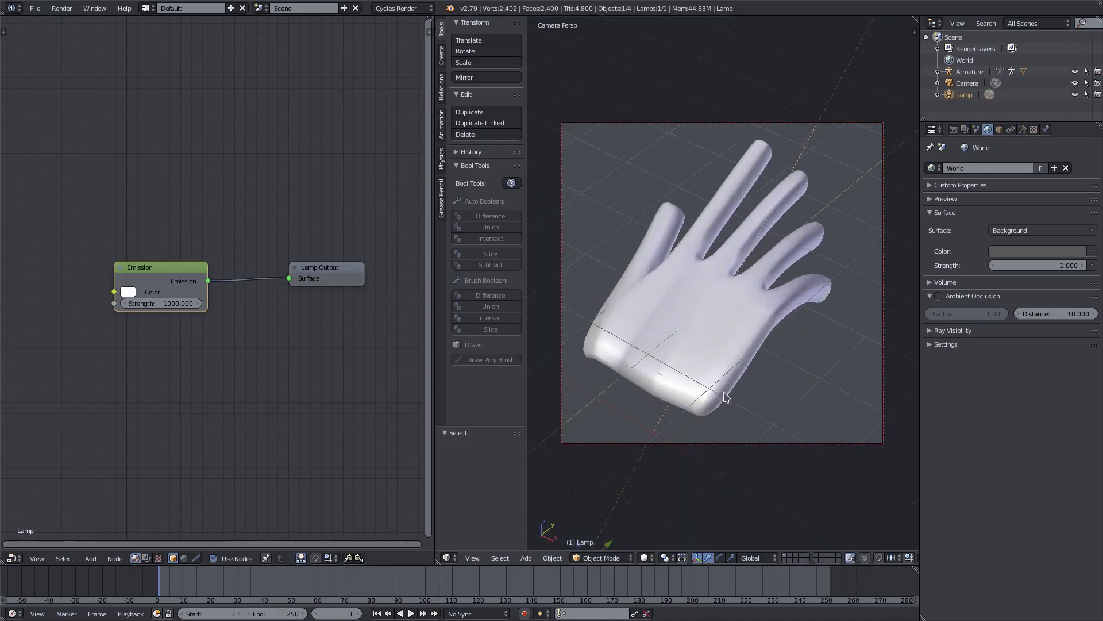
pyautogui.click(644, 558)
# With the rendered preview on, insert a Mix Shader between the Diffuse BSDF and Material Output
pyautogui.click(667, 478)
pyautogui.rightClick(652, 379)
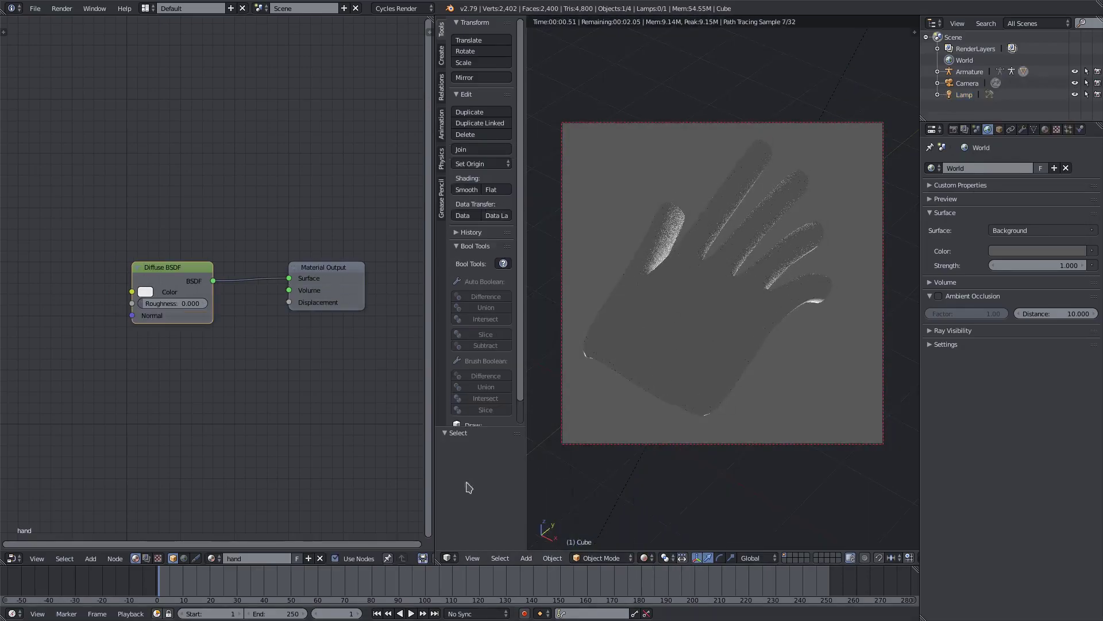
pyautogui.moveTo(216, 339); pyautogui.dragTo(207, 336, button='middle')
pyautogui.moveTo(178, 276); pyautogui.dragTo(112, 228)
pyautogui.click(91, 559)
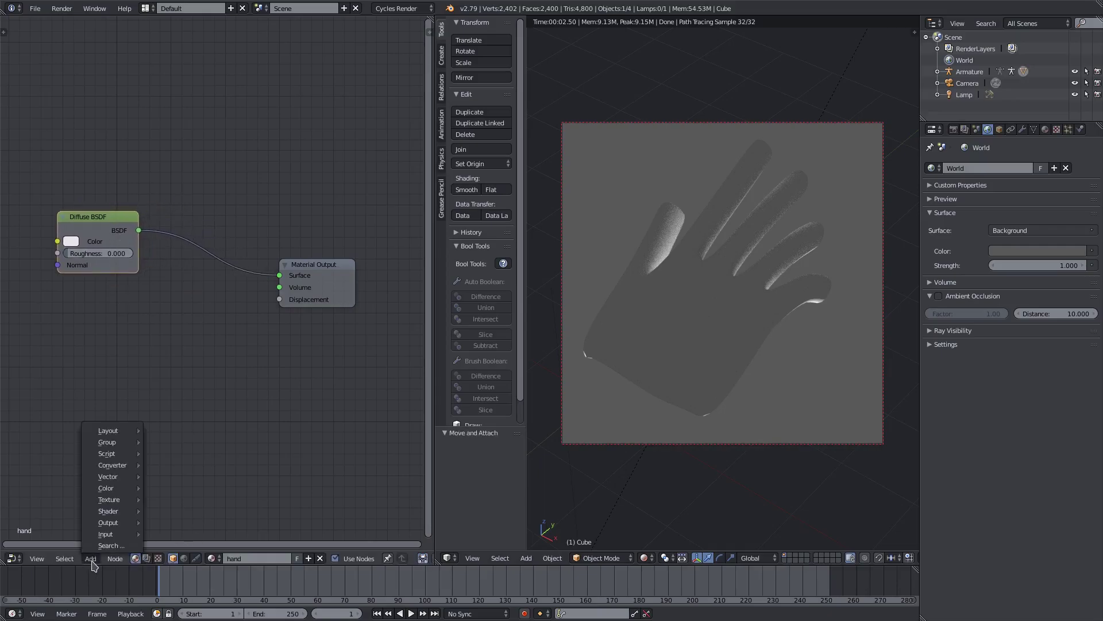
pyautogui.moveTo(109, 514)
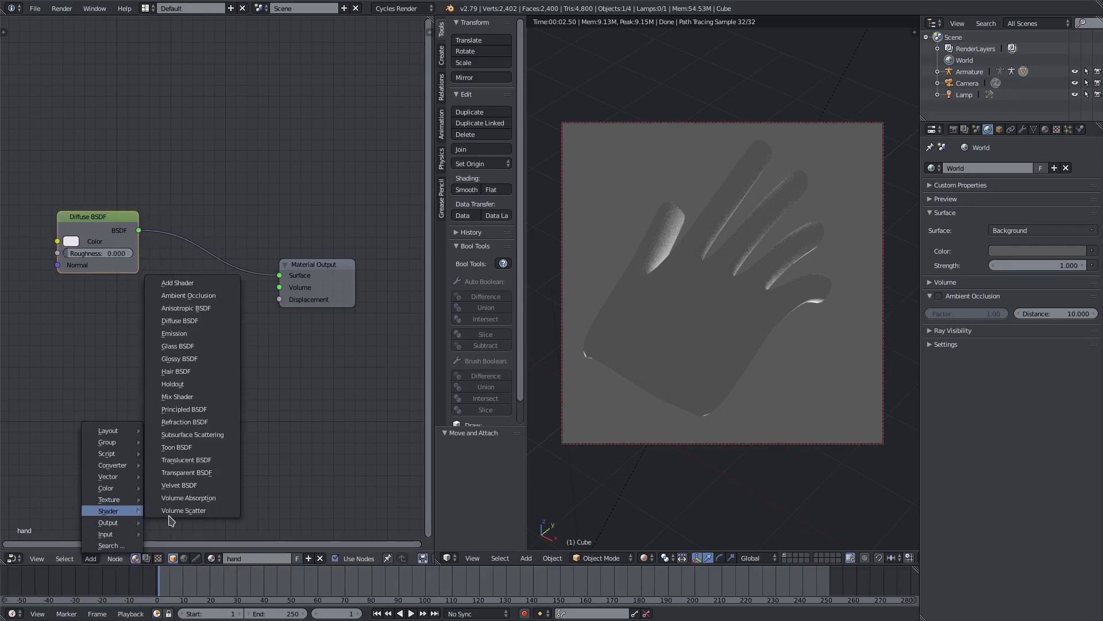
pyautogui.click(188, 396)
pyautogui.click(201, 253)
pyautogui.moveTo(195, 435); pyautogui.dragTo(296, 454, button='middle')
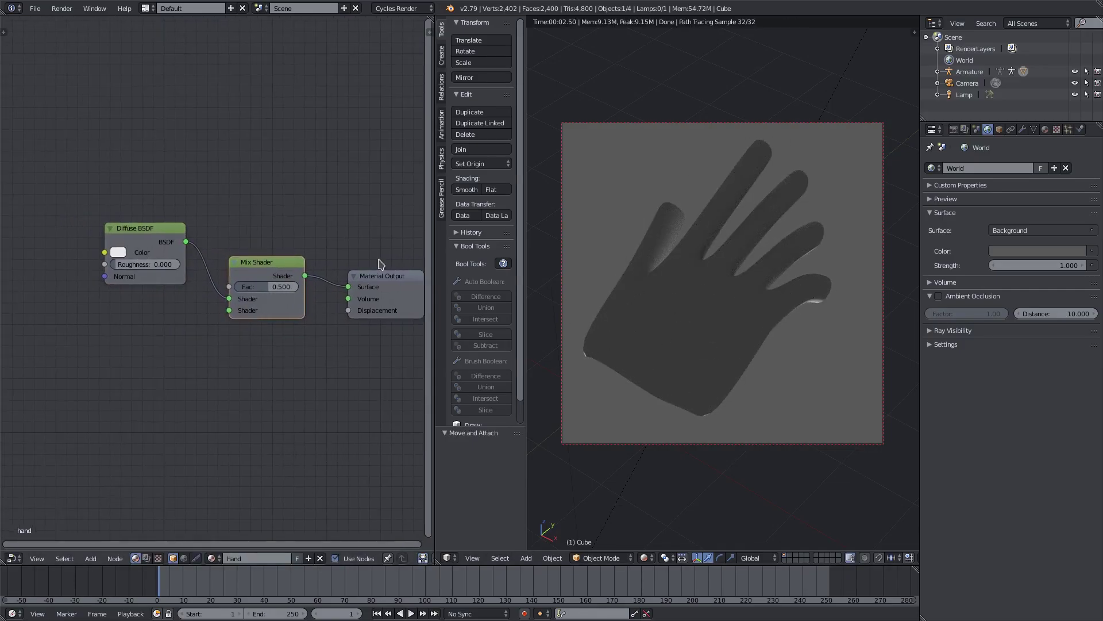
# Add a Subsurface Scattering node and connect it to the Mix Shader's second input
pyautogui.moveTo(278, 348); pyautogui.dragTo(306, 347, button='middle')
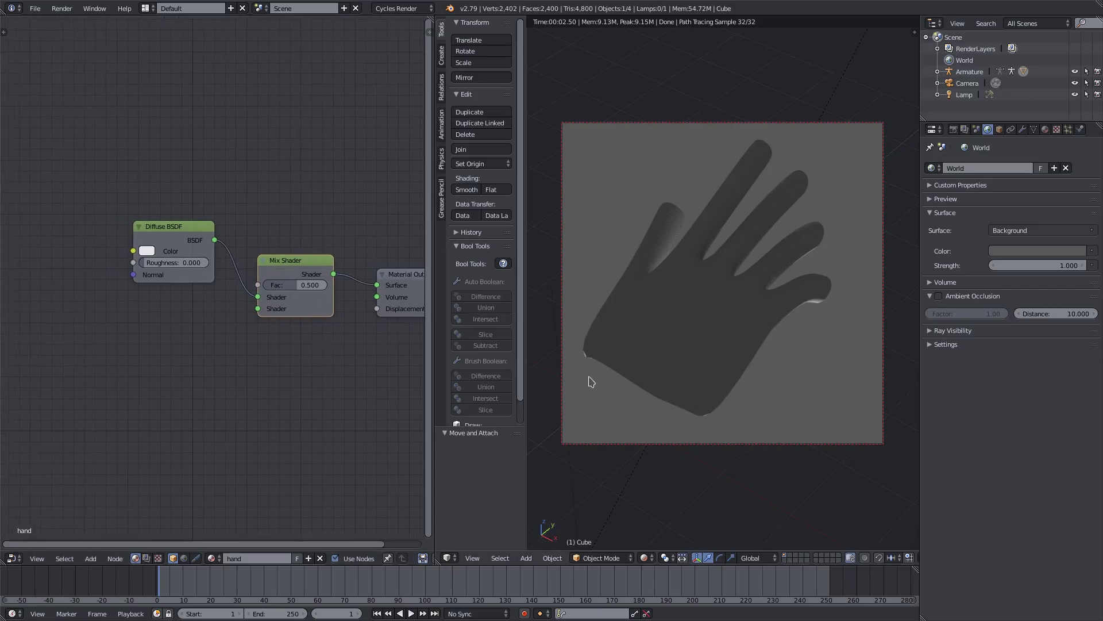
pyautogui.click(91, 558)
pyautogui.moveTo(101, 514)
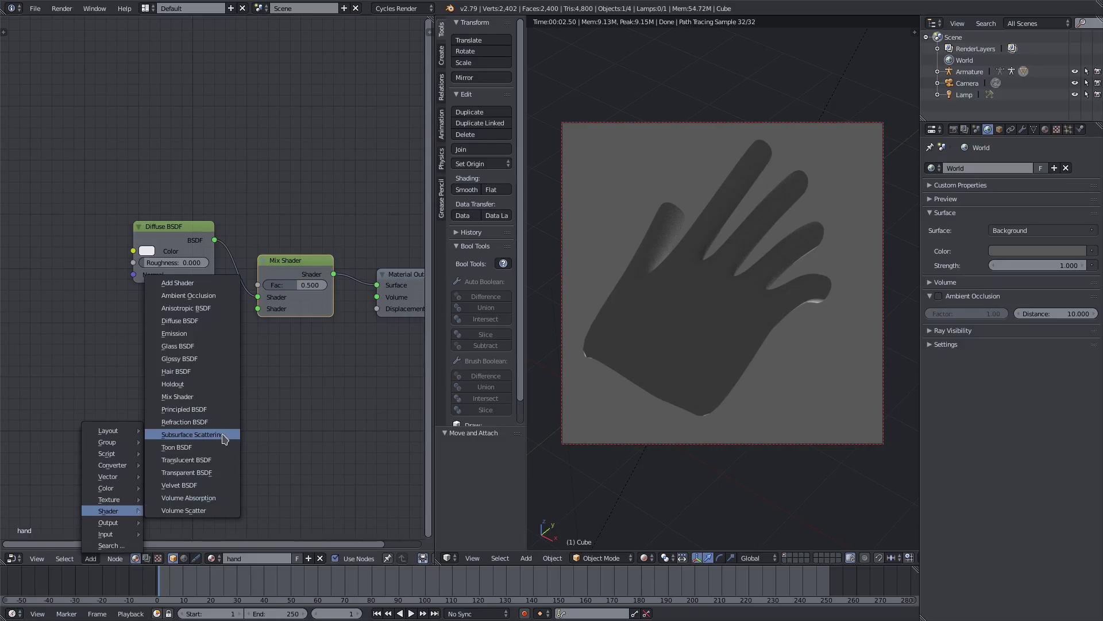
pyautogui.click(193, 435)
pyautogui.click(138, 300)
pyautogui.moveTo(214, 313); pyautogui.dragTo(258, 308)
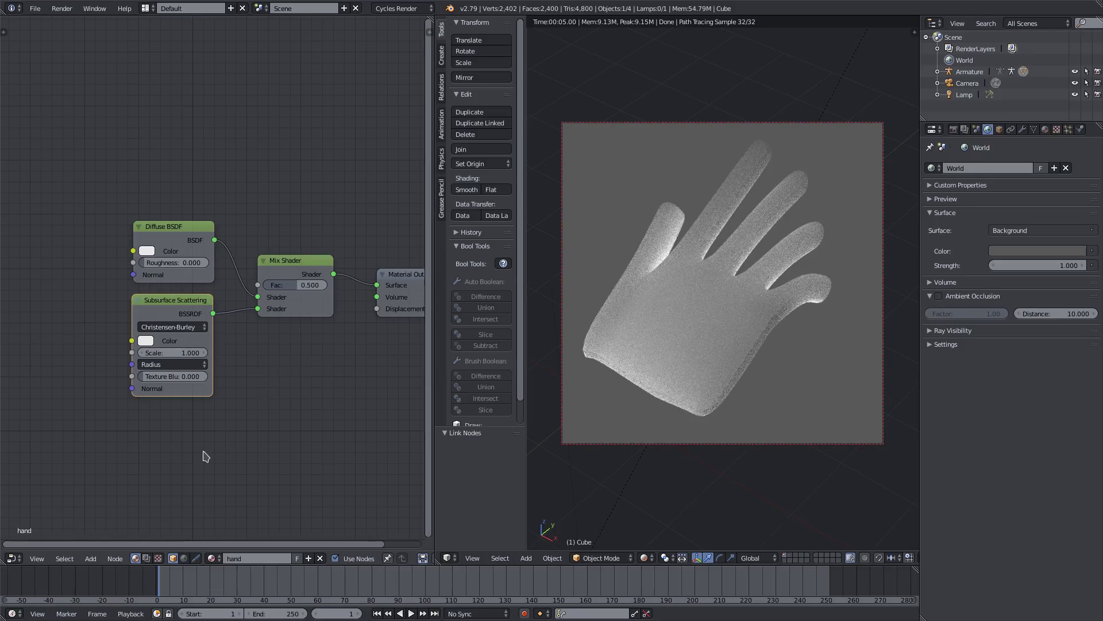
# Tint the Subsurface colour pinkish and set the Diffuse BSDF colour to peach
pyautogui.moveTo(205, 456); pyautogui.dragTo(185, 304)
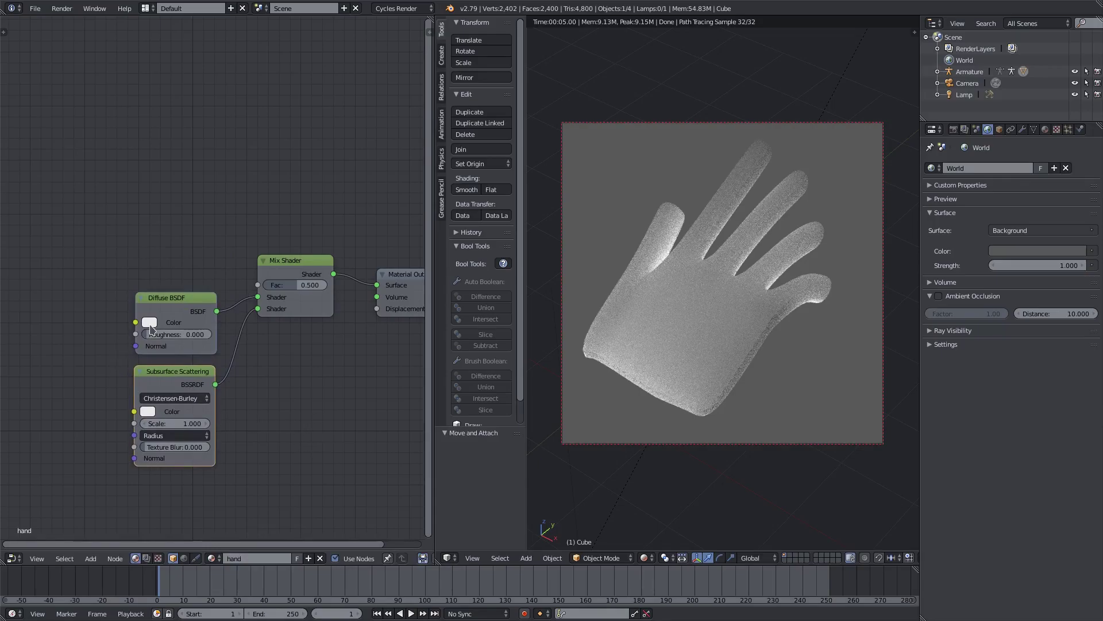
pyautogui.click(148, 411)
pyautogui.click(184, 307)
pyautogui.moveTo(184, 307); pyautogui.dragTo(182, 307)
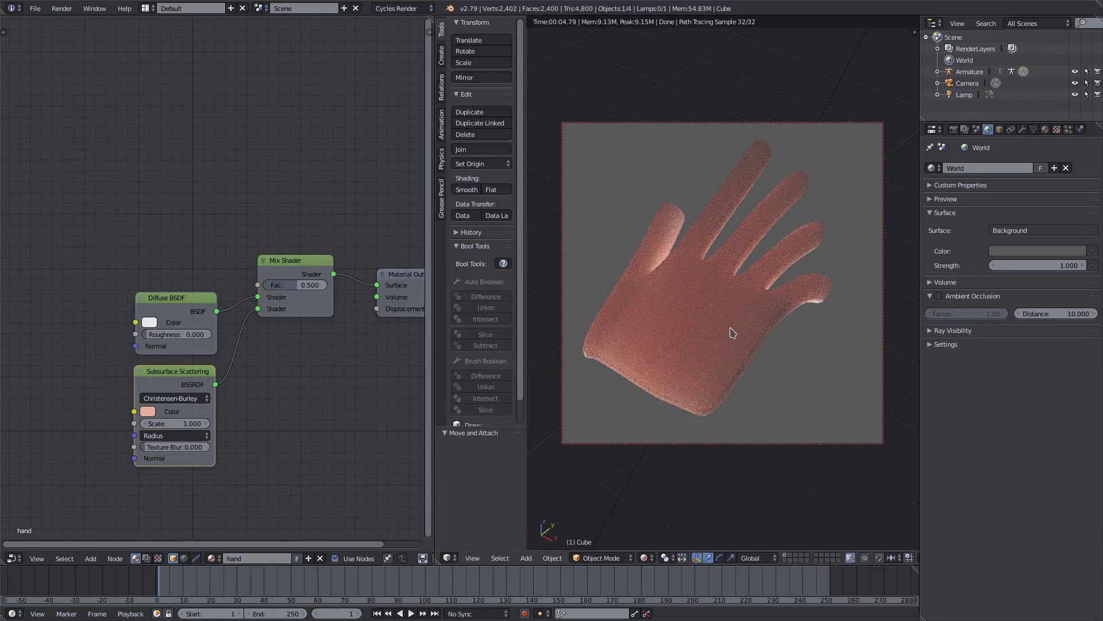
pyautogui.click(150, 322)
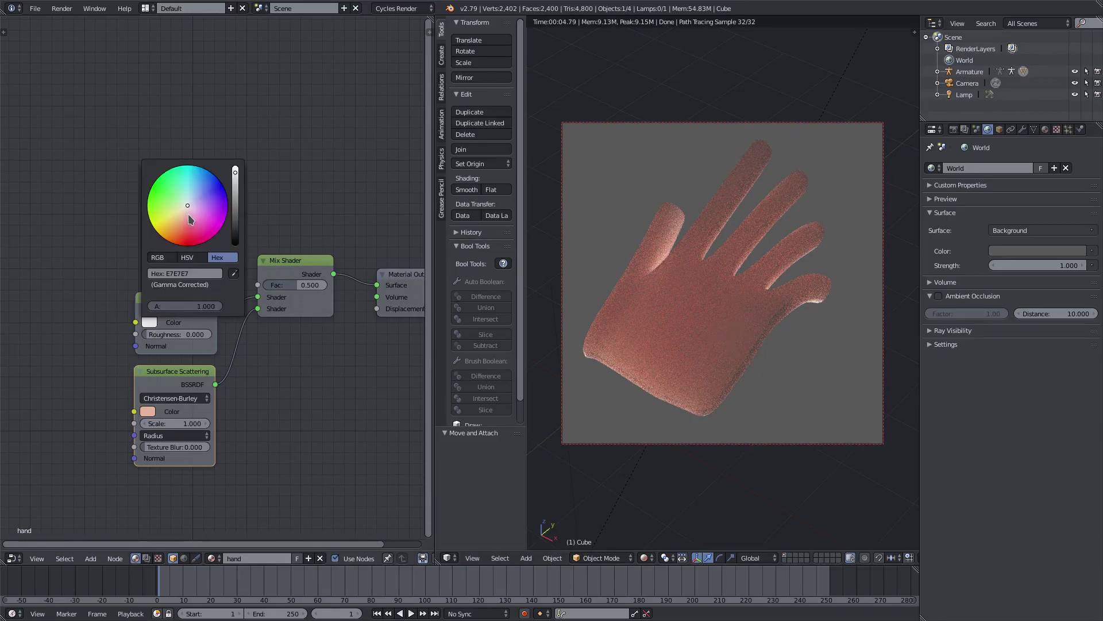
pyautogui.moveTo(187, 219); pyautogui.dragTo(183, 216)
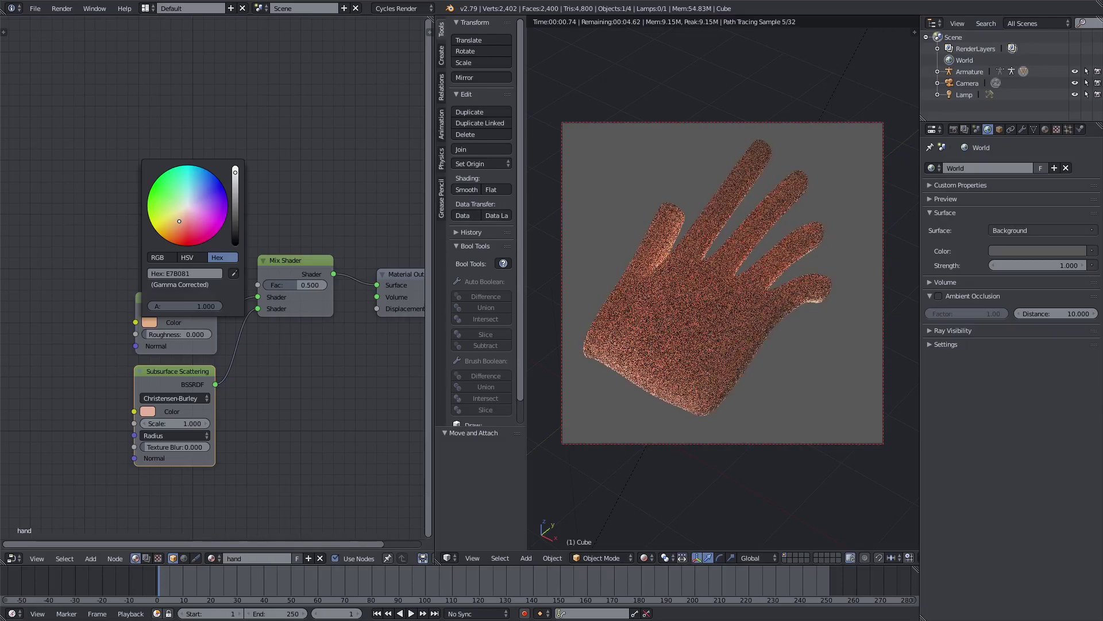
# Lighten the Subsurface Scattering colour to near-white, with red and green at 1.000
pyautogui.click(151, 412)
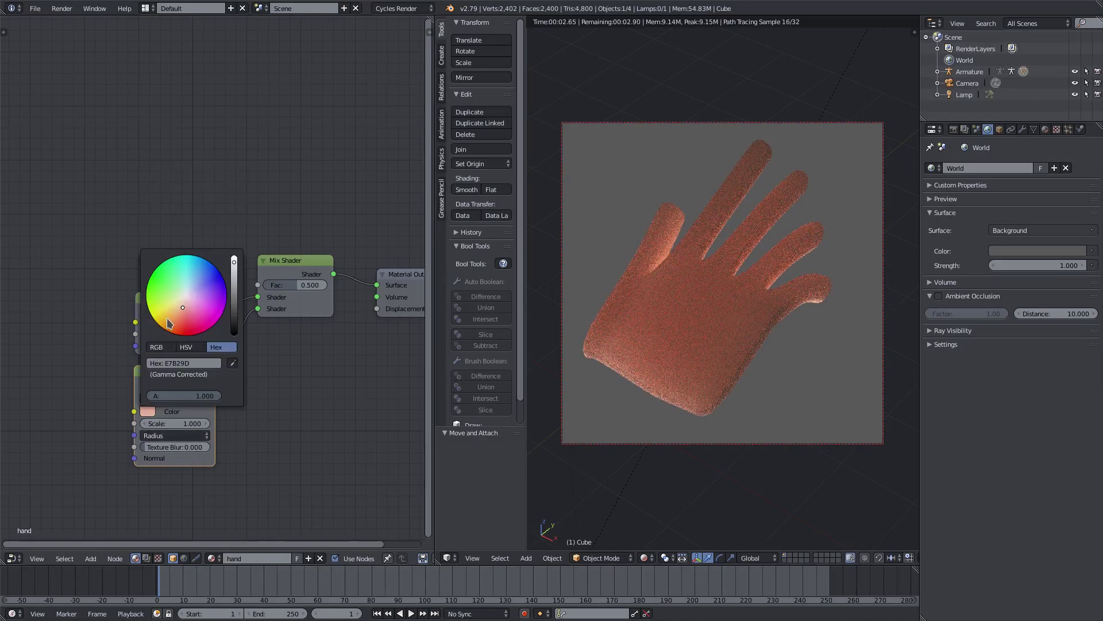
pyautogui.moveTo(182, 308); pyautogui.dragTo(182, 304)
pyautogui.moveTo(183, 307); pyautogui.dragTo(187, 292)
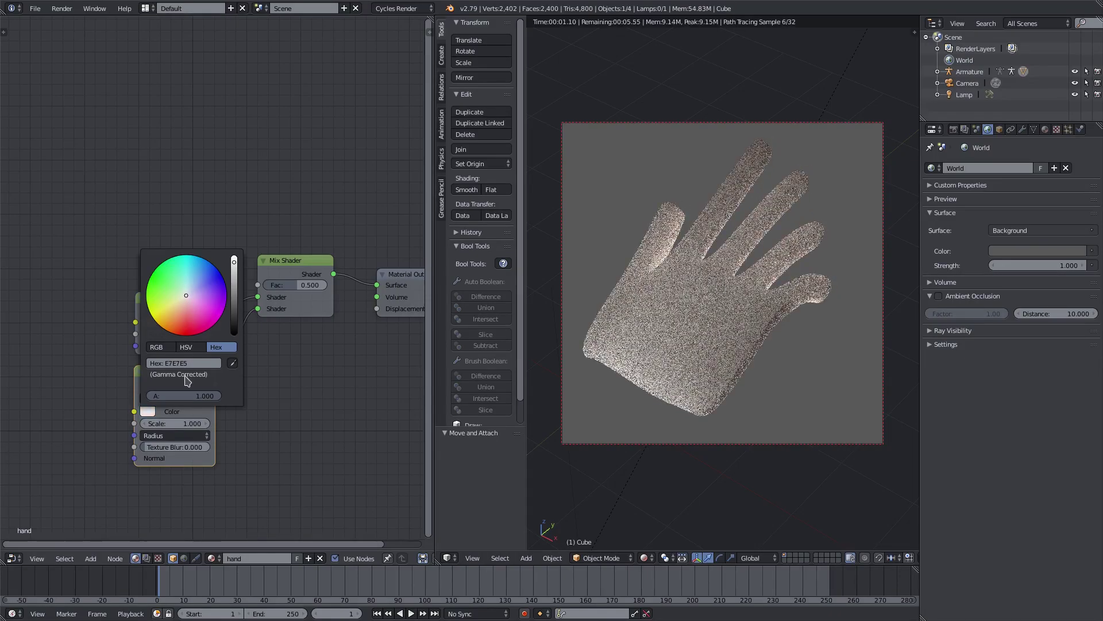
pyautogui.click(165, 348)
pyautogui.moveTo(196, 365); pyautogui.dragTo(226, 373)
pyautogui.moveTo(266, 436); pyautogui.dragTo(271, 414, button='middle')
pyautogui.click(166, 413)
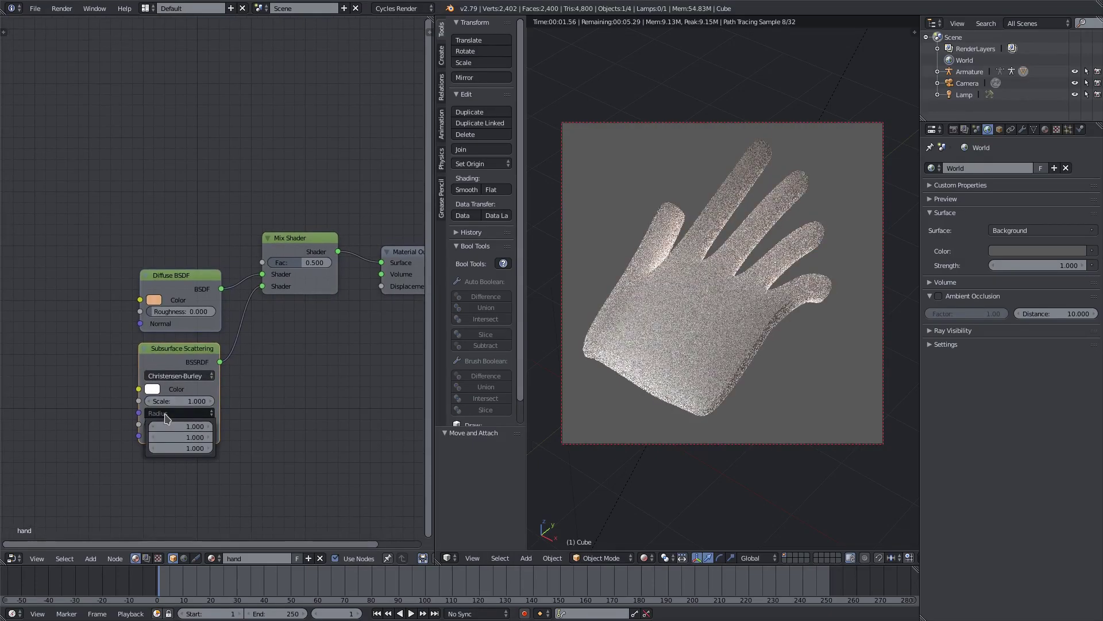
# Try Subsurface Radius combinations with values such as 0.2, 0 and 1
pyautogui.click(198, 415)
pyautogui.click(194, 439)
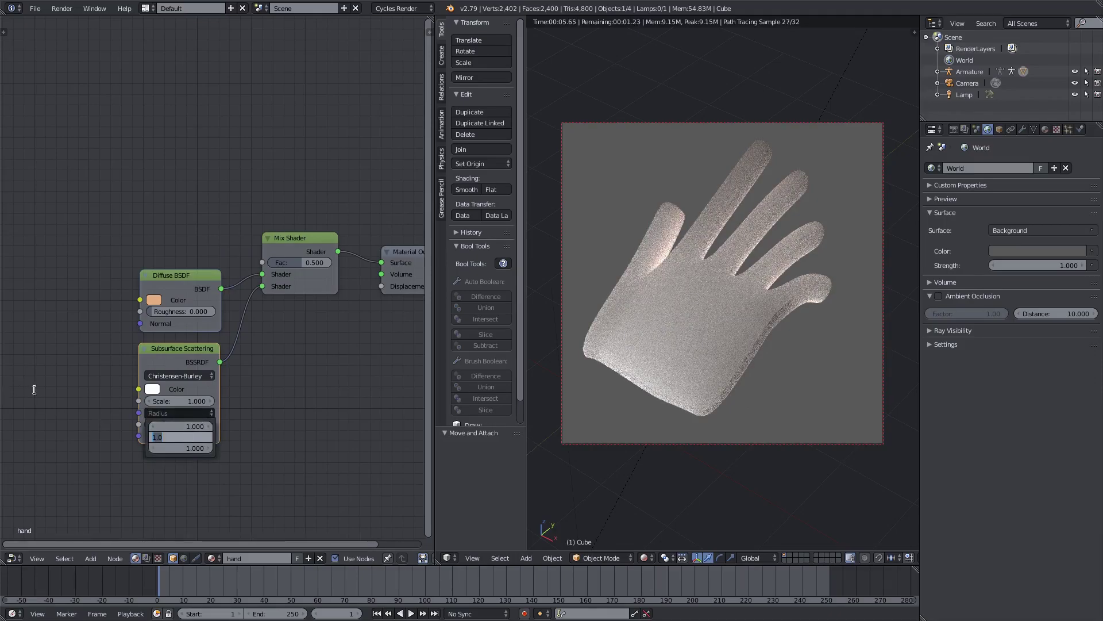
pyautogui.write('0.2')
pyautogui.press('Return')
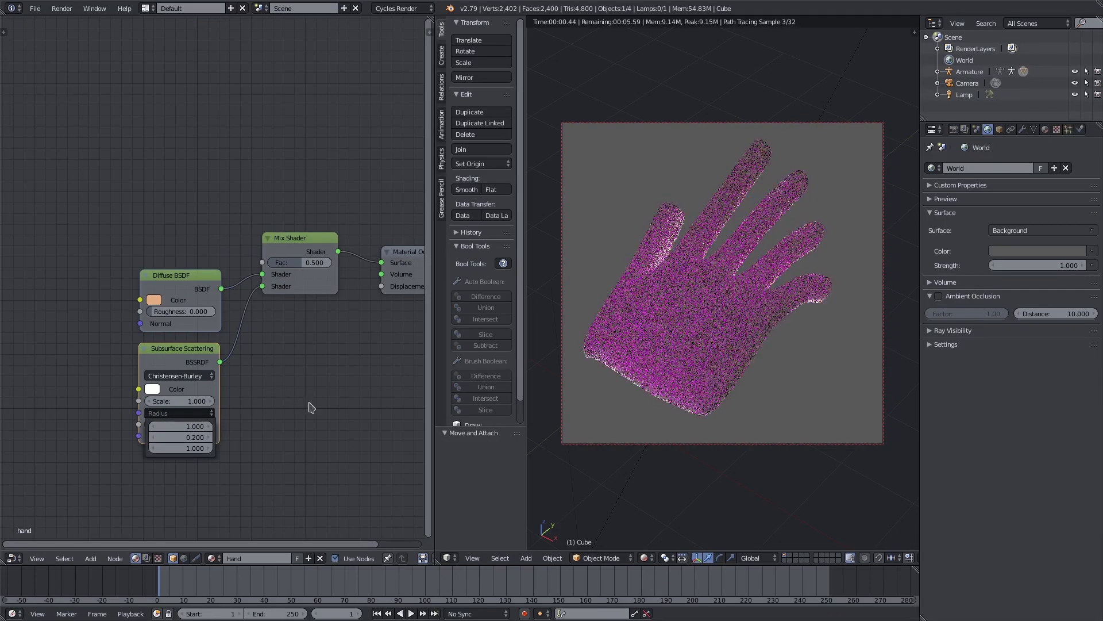
pyautogui.click(192, 447)
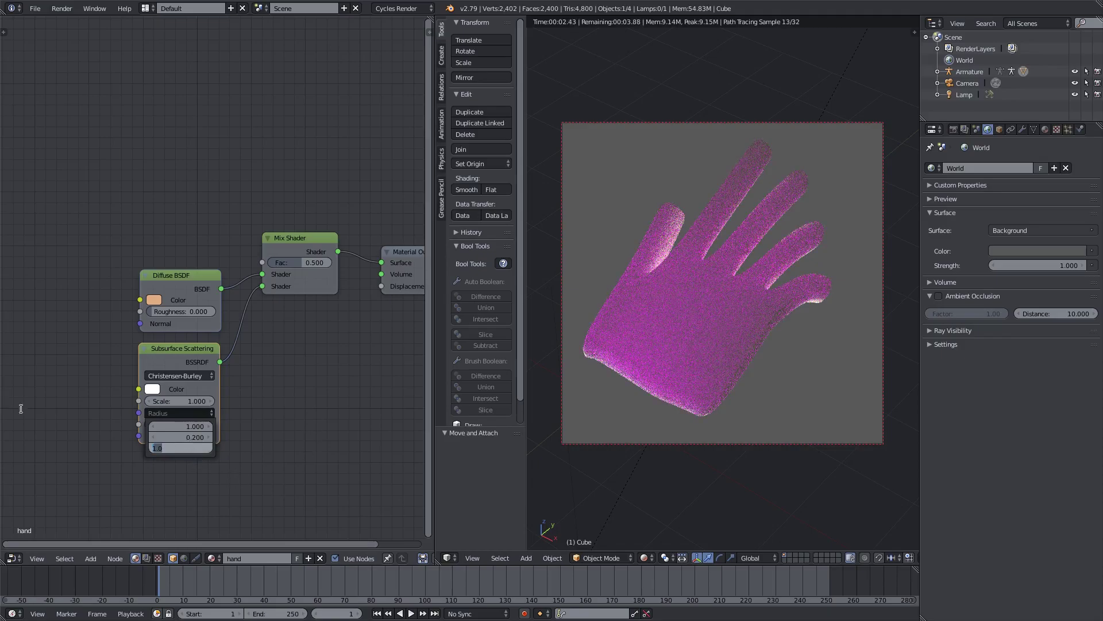
pyautogui.press('Return')
pyautogui.click(187, 437)
pyautogui.write('0')
pyautogui.press('Return')
pyautogui.click(189, 428)
pyautogui.press('BackSpace')
pyautogui.write('.2')
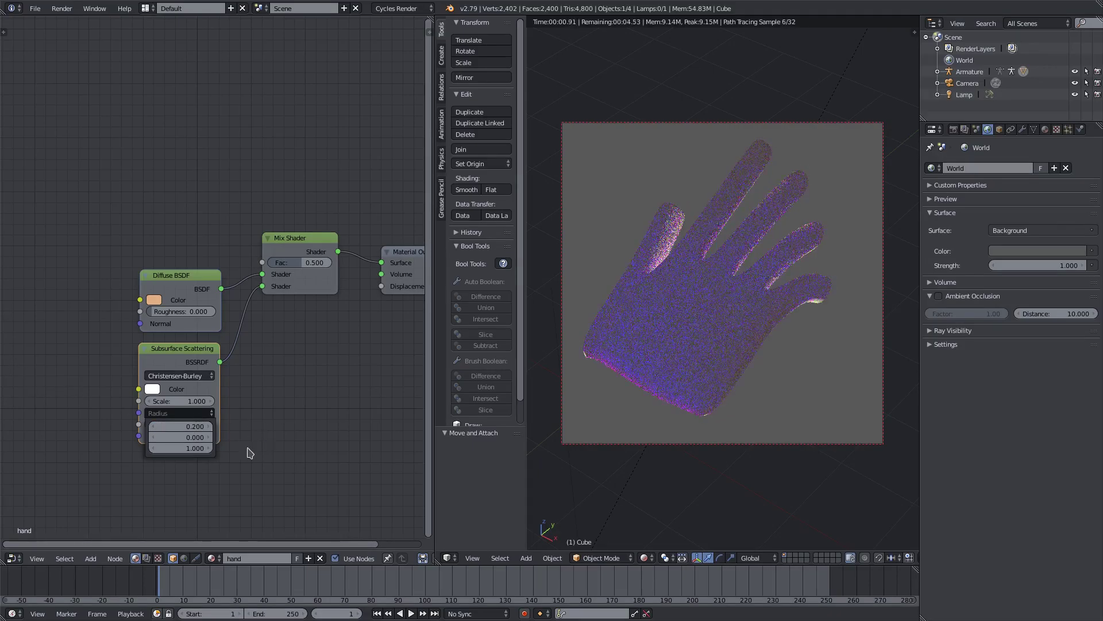
pyautogui.press('Tab')
pyautogui.write('1')
pyautogui.press('Return')
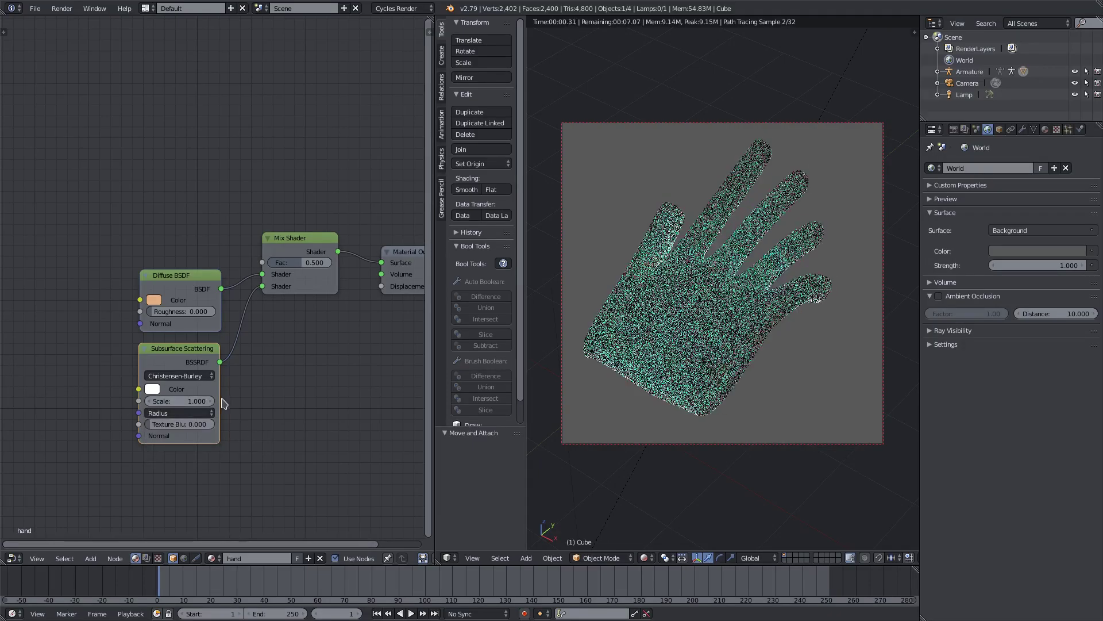
# Set the Subsurface Radius to 1.000, 0.500, 0.500
pyautogui.click(180, 412)
pyautogui.click(181, 426)
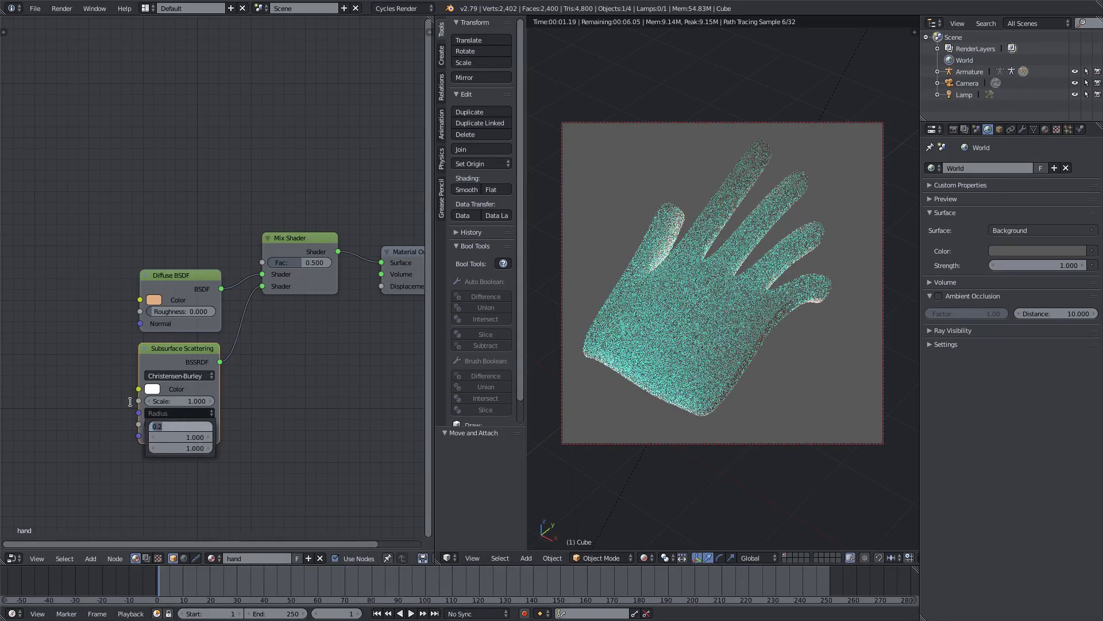
pyautogui.write('0')
pyautogui.press('Return')
pyautogui.click(192, 424)
pyautogui.press('Return')
pyautogui.click(189, 449)
pyautogui.write('0')
pyautogui.press('Return')
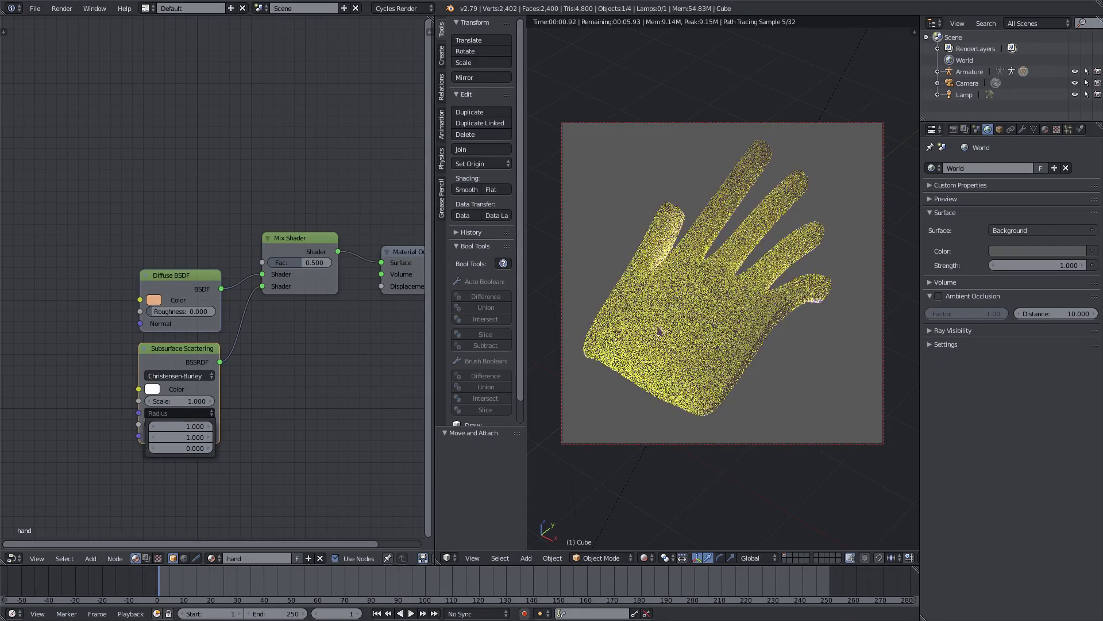
pyautogui.click(183, 445)
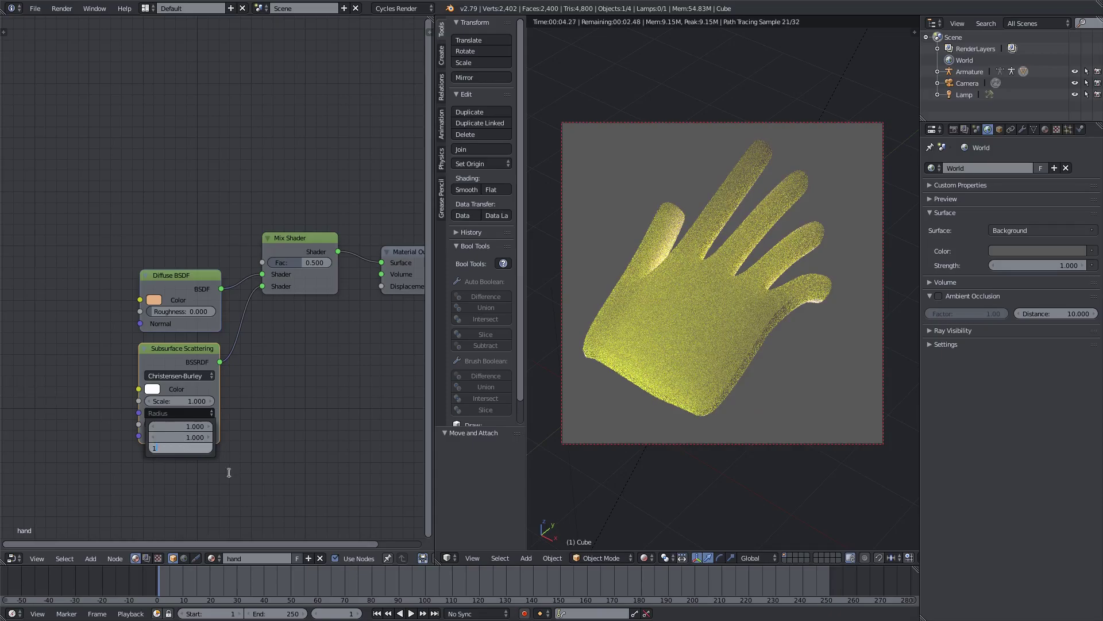
pyautogui.write('.5')
pyautogui.press('Return')
pyautogui.click(185, 438)
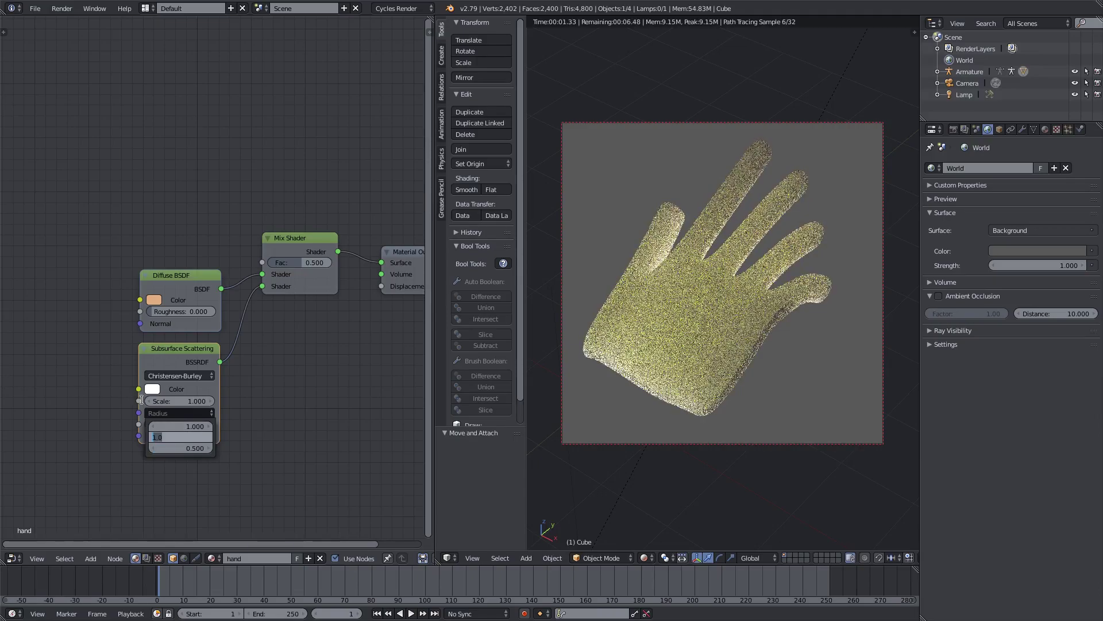
pyautogui.write('.5')
pyautogui.press('Return')
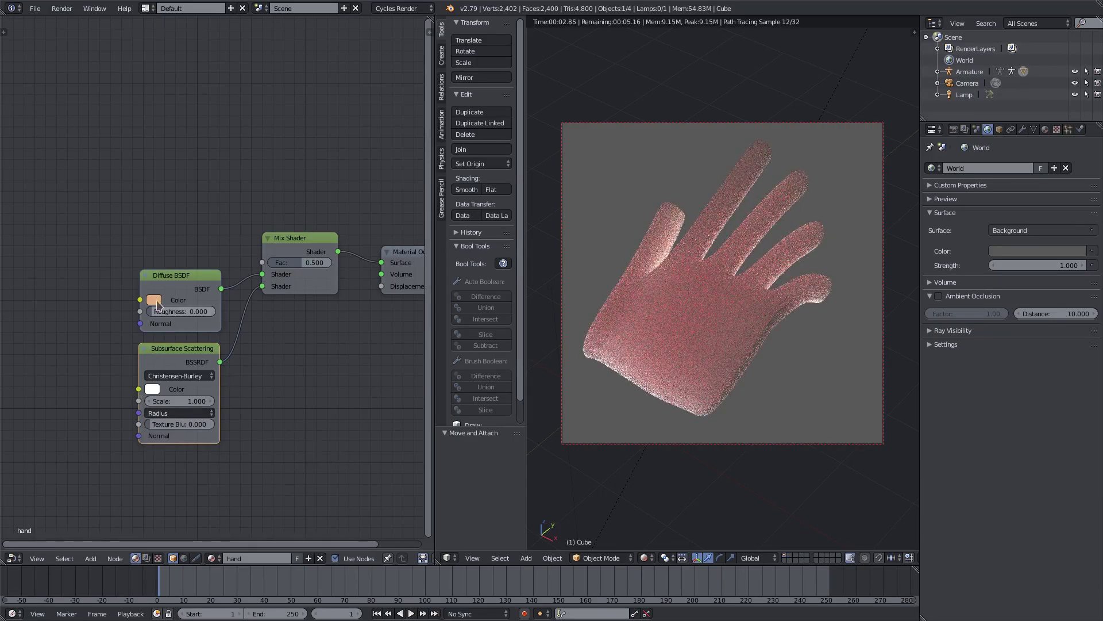
# Set the Subsurface colour to pale pink (R 1.0, G 0.711, B 0.601) and view through the camera
pyautogui.click(152, 391)
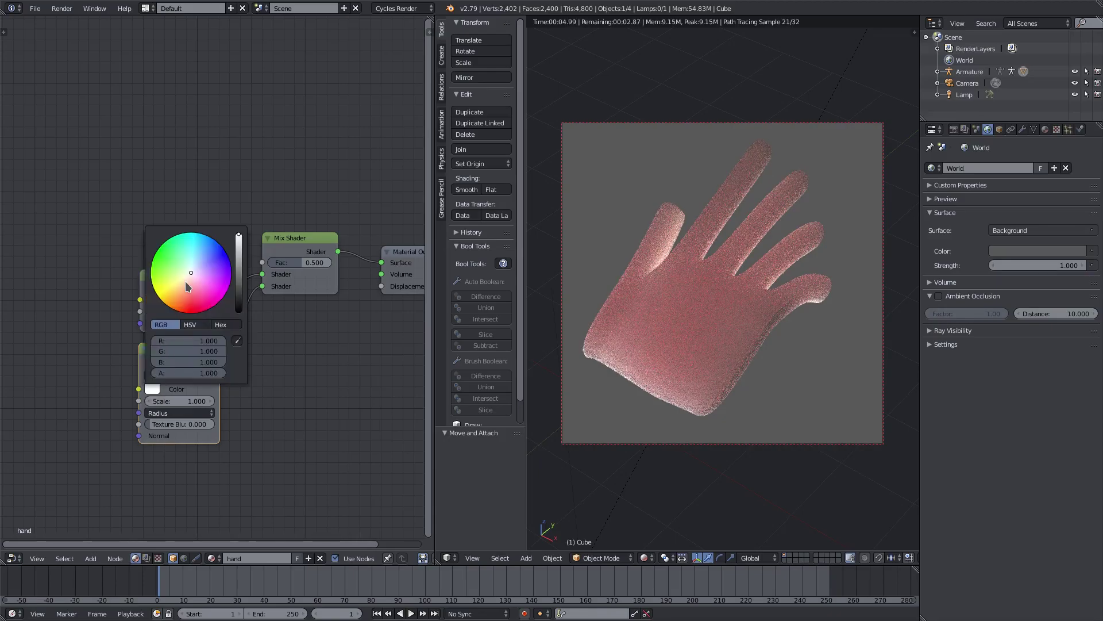
pyautogui.click(188, 280)
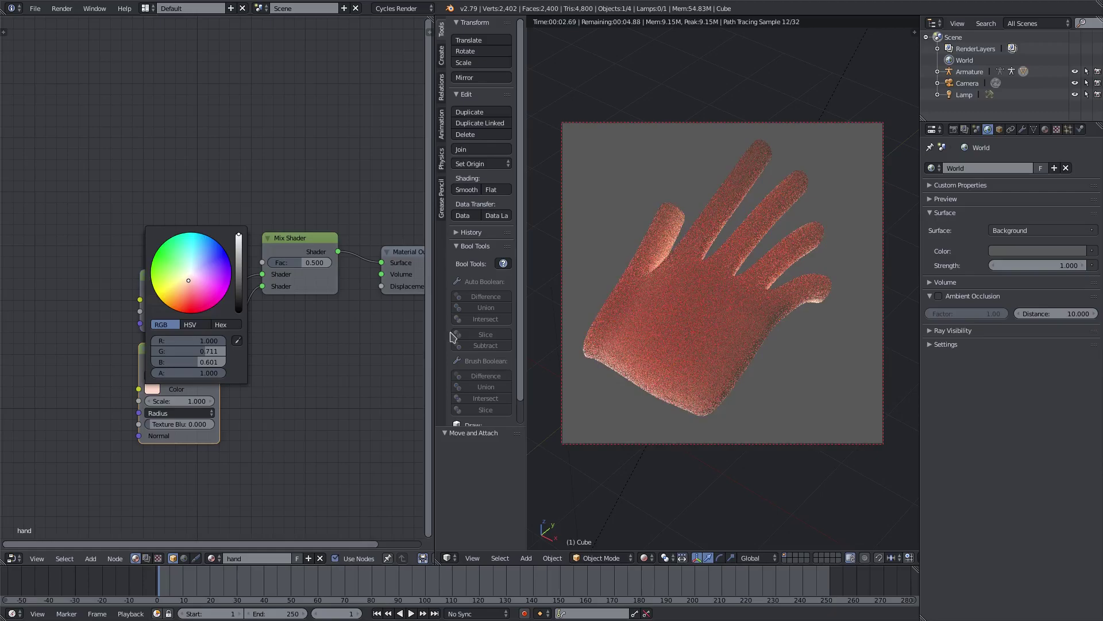
pyautogui.moveTo(667, 370); pyautogui.dragTo(798, 325, button='middle')
pyautogui.scroll(5, 699, 358)
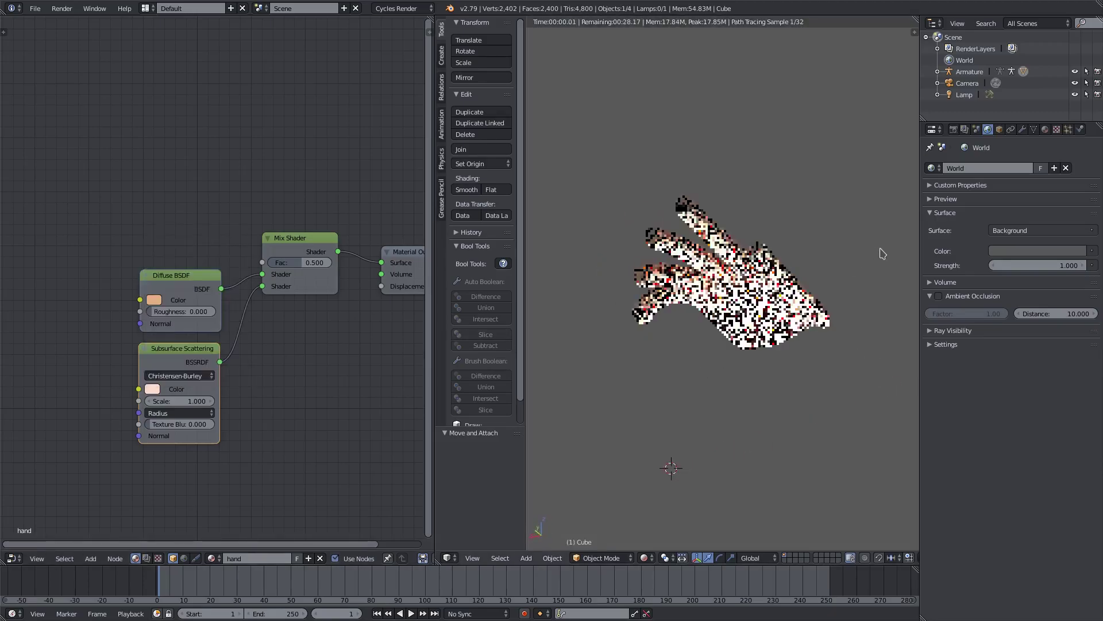
pyautogui.press('KP_0')
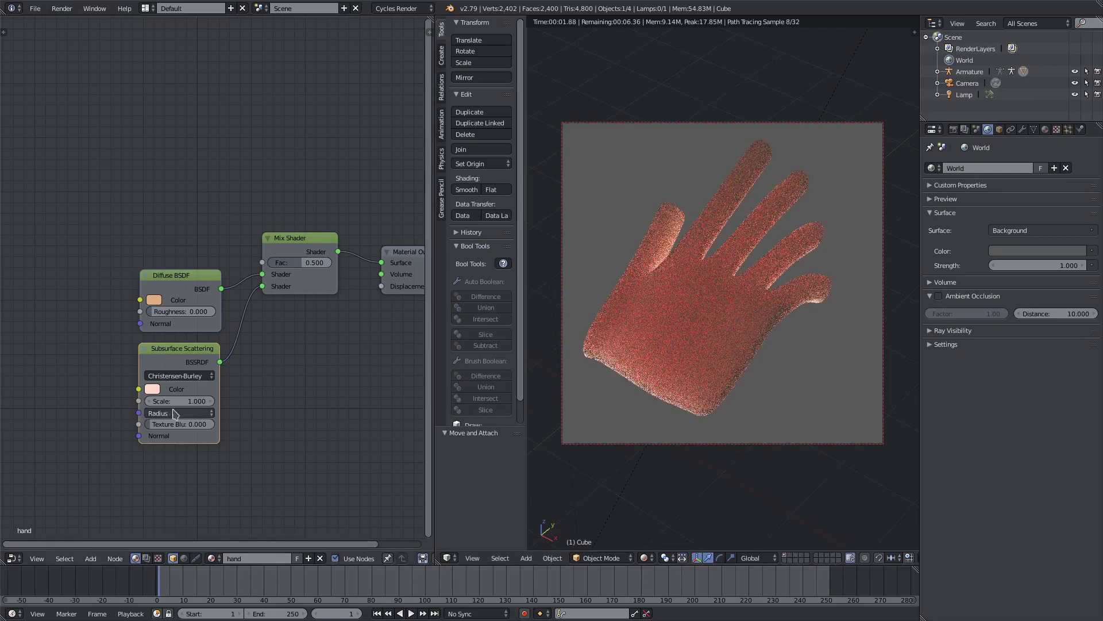
# Set the Subsurface Scattering Scale to 0.6
pyautogui.click(180, 400)
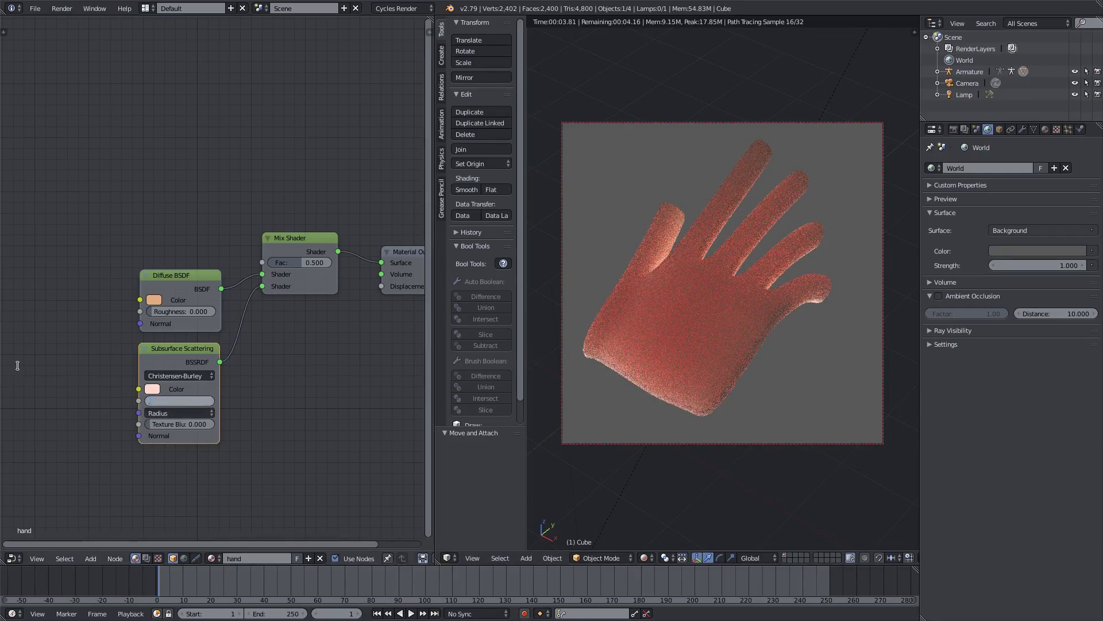
pyautogui.write('.6')
pyautogui.press('Return')
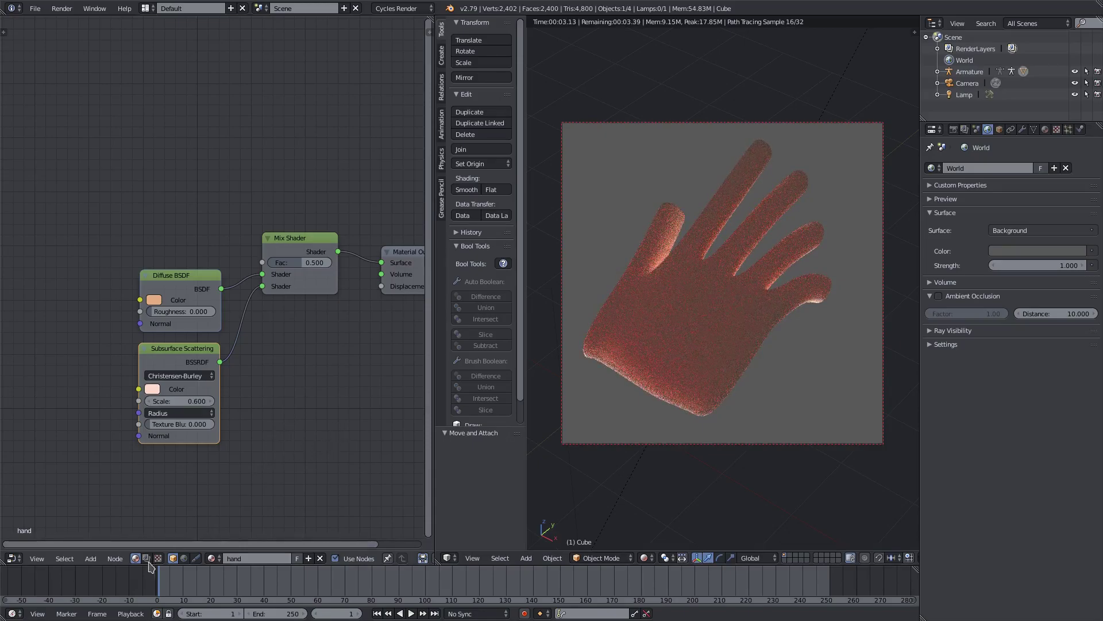
# Add a Fresnel node above the Diffuse BSDF and link its Fac to the Mix Shader factor
pyautogui.click(90, 558)
pyautogui.moveTo(109, 523)
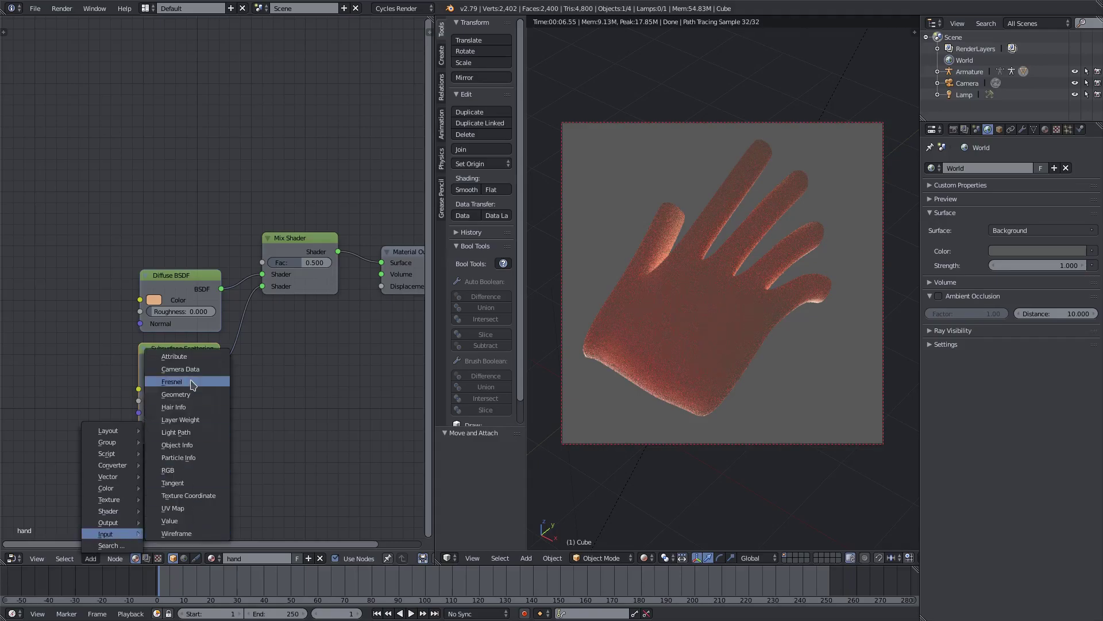
pyautogui.click(192, 384)
pyautogui.click(143, 205)
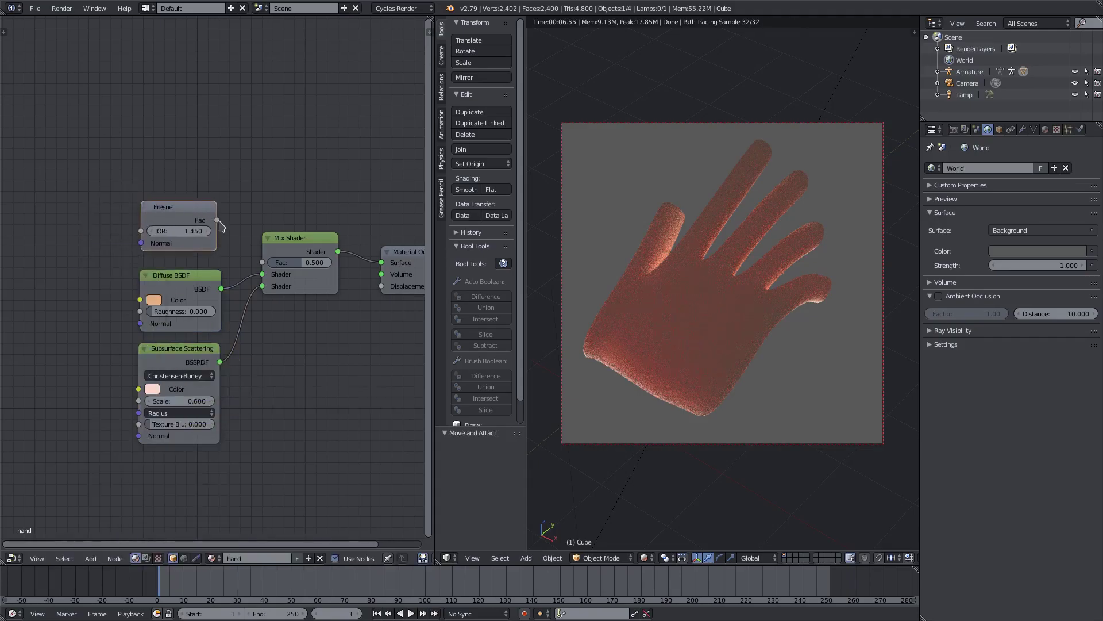
pyautogui.moveTo(218, 221); pyautogui.dragTo(263, 263)
# Compare the hand with and without Fresnel driving the mix, leaving Fresnel connected
pyautogui.press('KP_0')
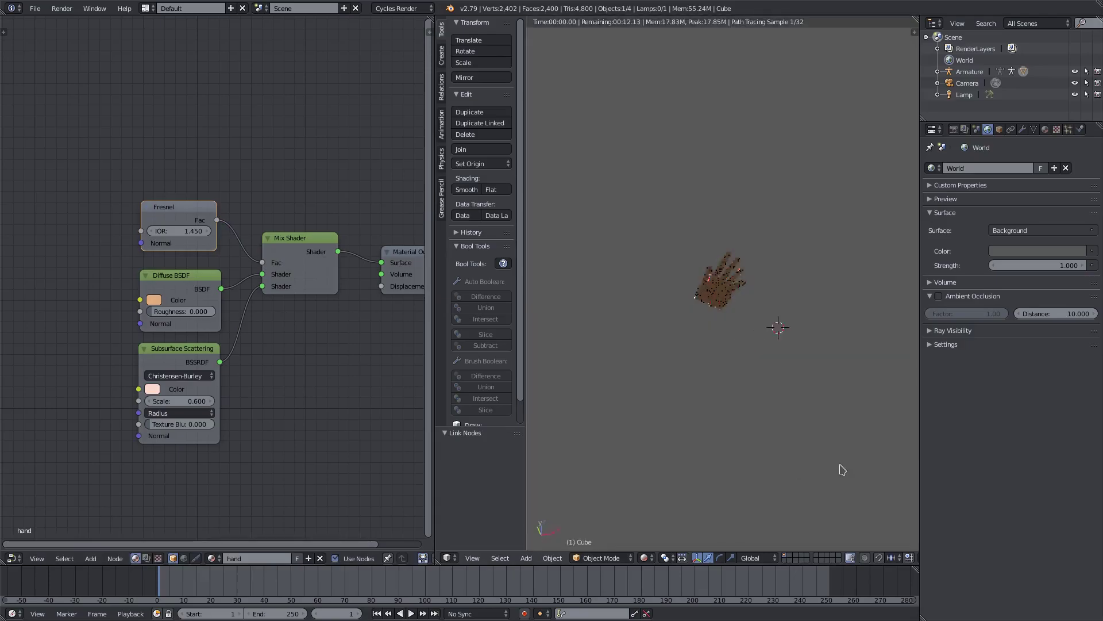
pyautogui.moveTo(853, 470); pyautogui.dragTo(819, 423, button='middle')
pyautogui.scroll(7, 746, 281)
pyautogui.moveTo(746, 281); pyautogui.dragTo(778, 425, button='middle')
pyautogui.scroll(4, 743, 367)
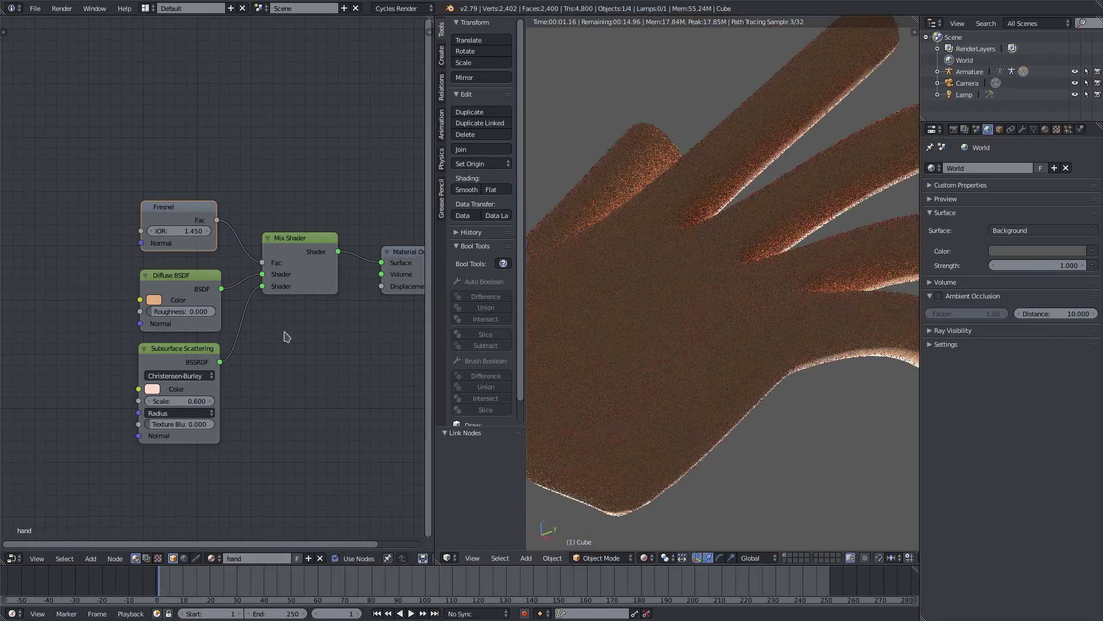
pyautogui.moveTo(265, 264); pyautogui.dragTo(284, 355)
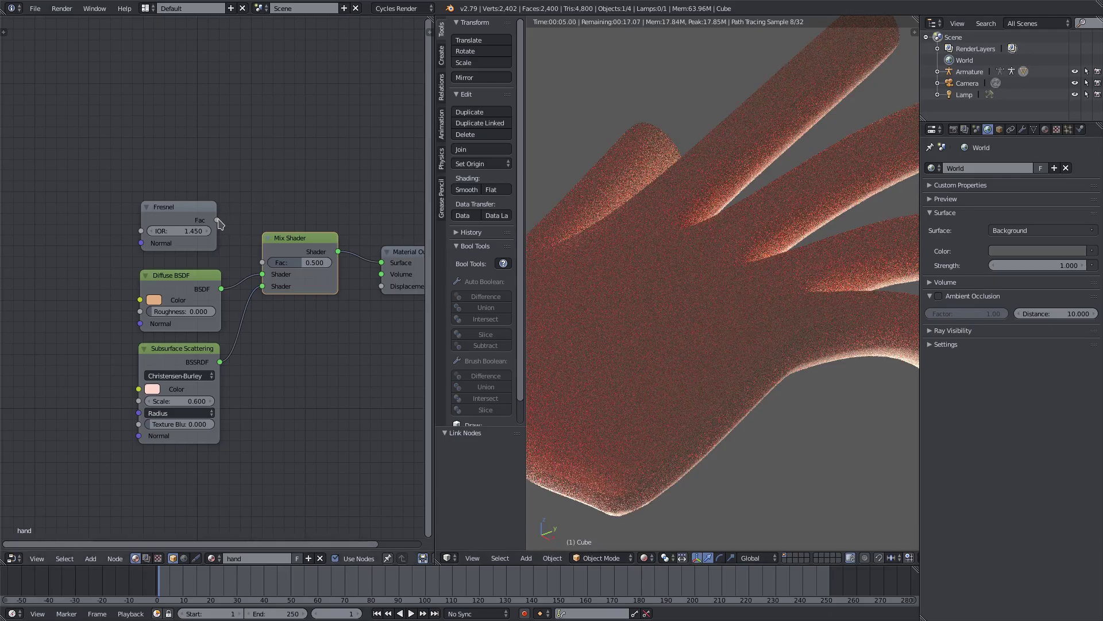
pyautogui.moveTo(217, 220); pyautogui.dragTo(262, 263)
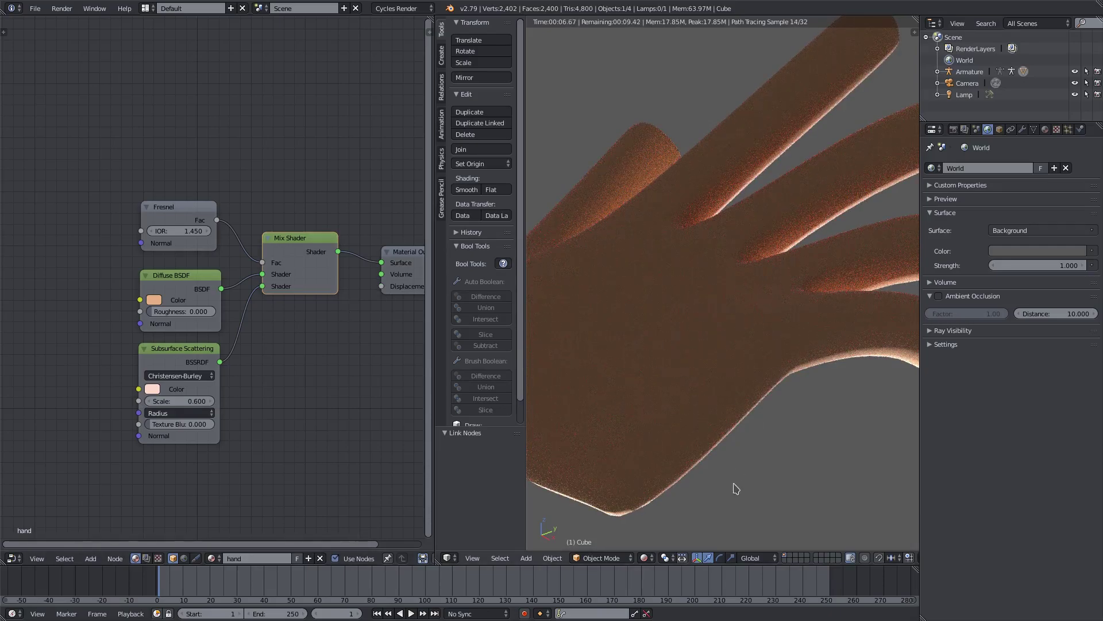
pyautogui.moveTo(736, 488); pyautogui.dragTo(673, 476, button='middle')
pyautogui.click(184, 211)
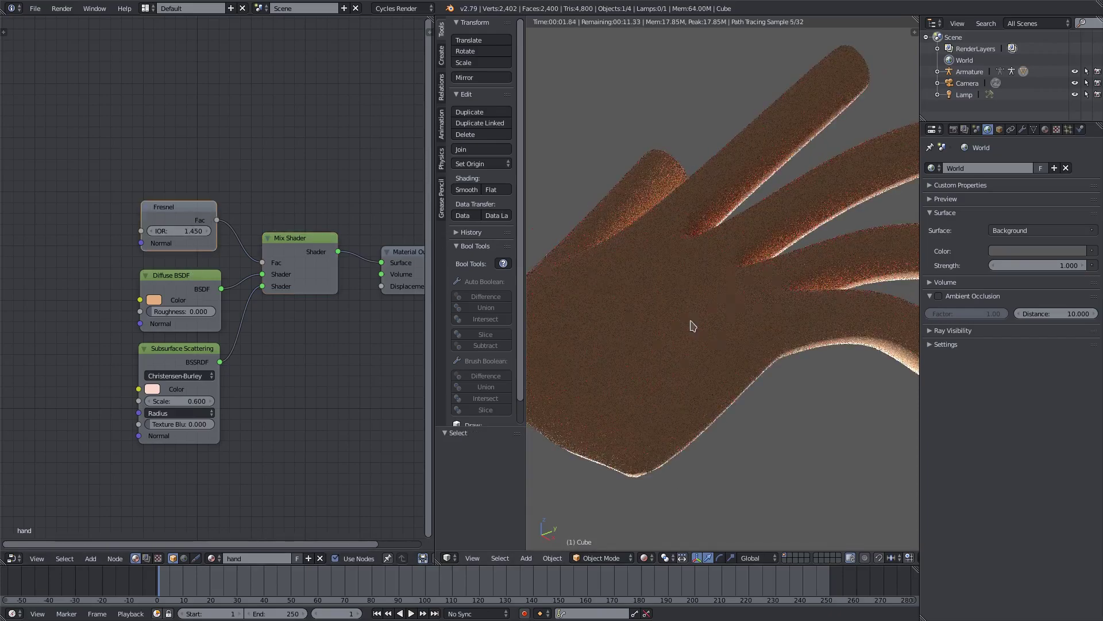
pyautogui.moveTo(680, 317); pyautogui.dragTo(633, 379, button='middle')
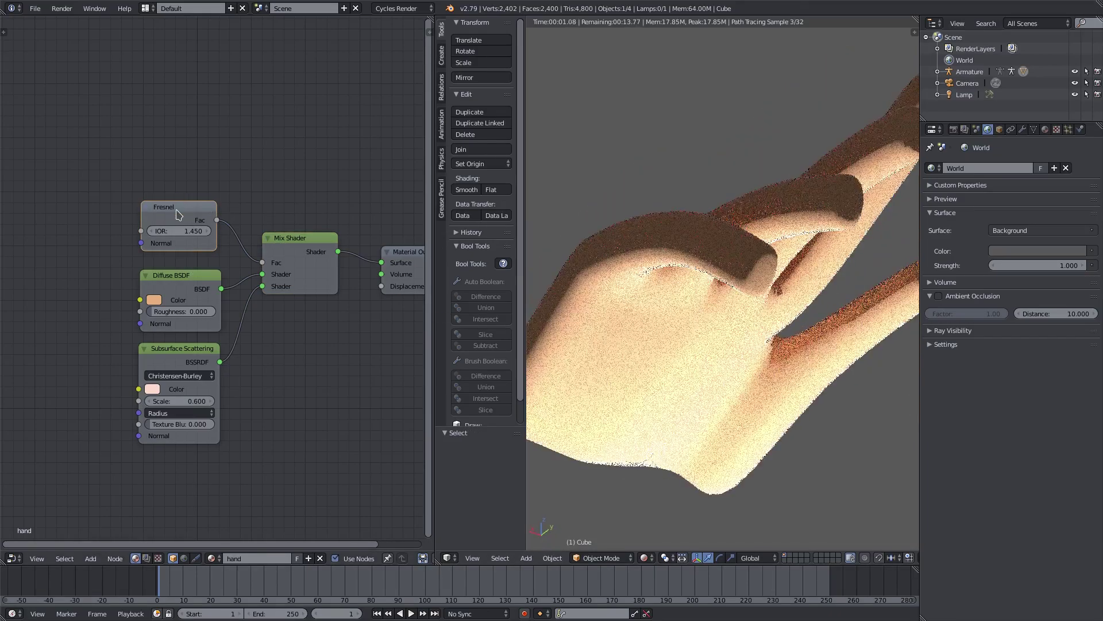
# Delete the Fresnel node and move the Diffuse and Subsurface nodes higher up
pyautogui.press('x')
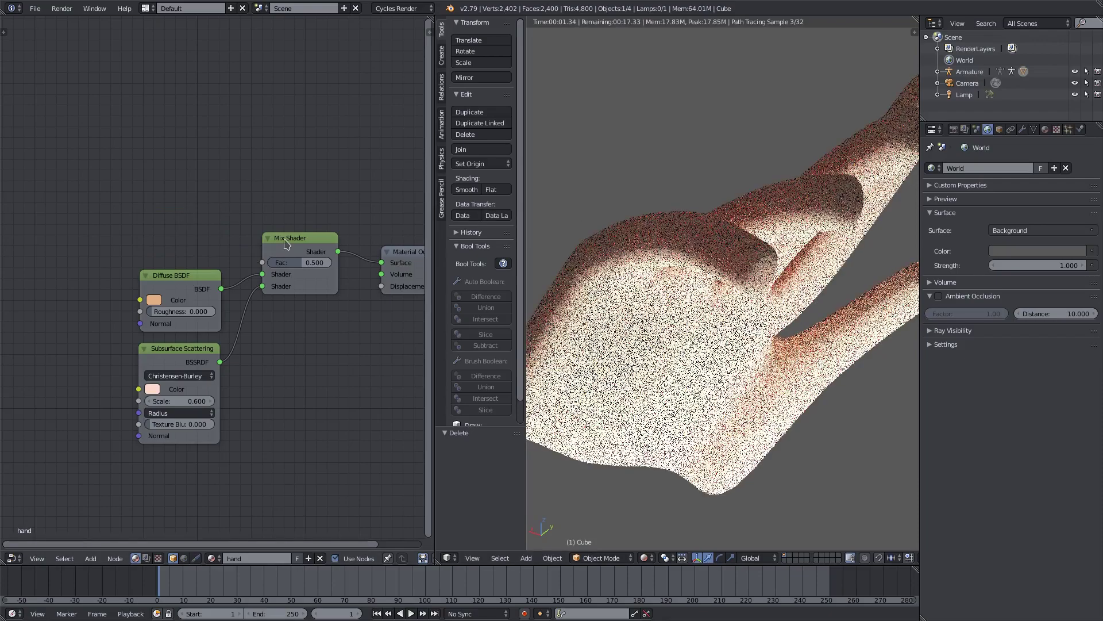
pyautogui.moveTo(293, 381); pyautogui.dragTo(270, 376, button='middle')
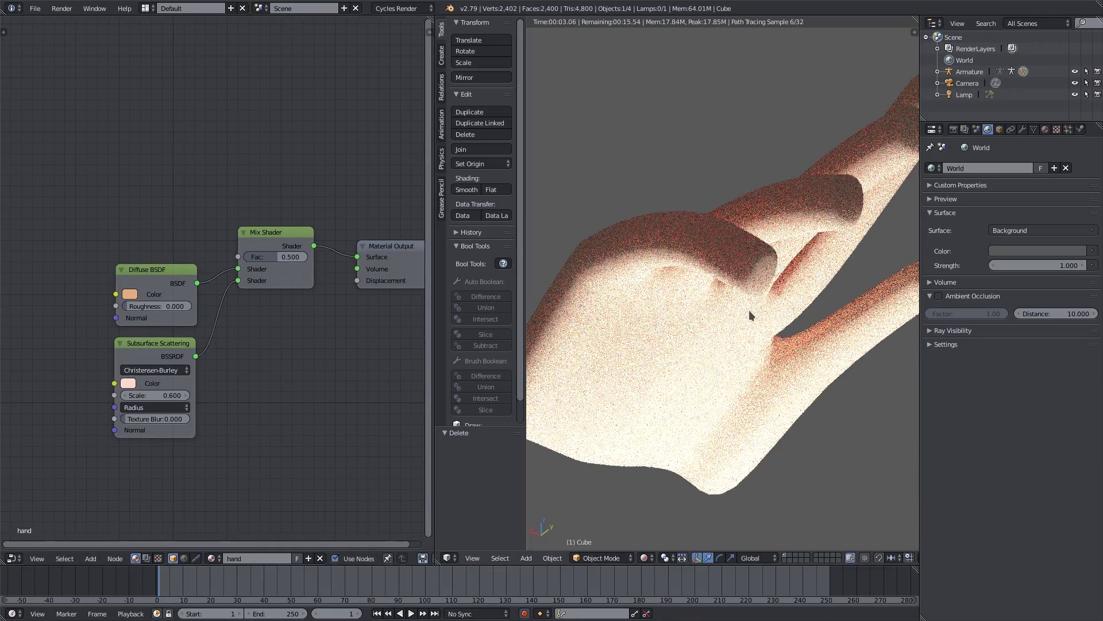
pyautogui.press('KP_0')
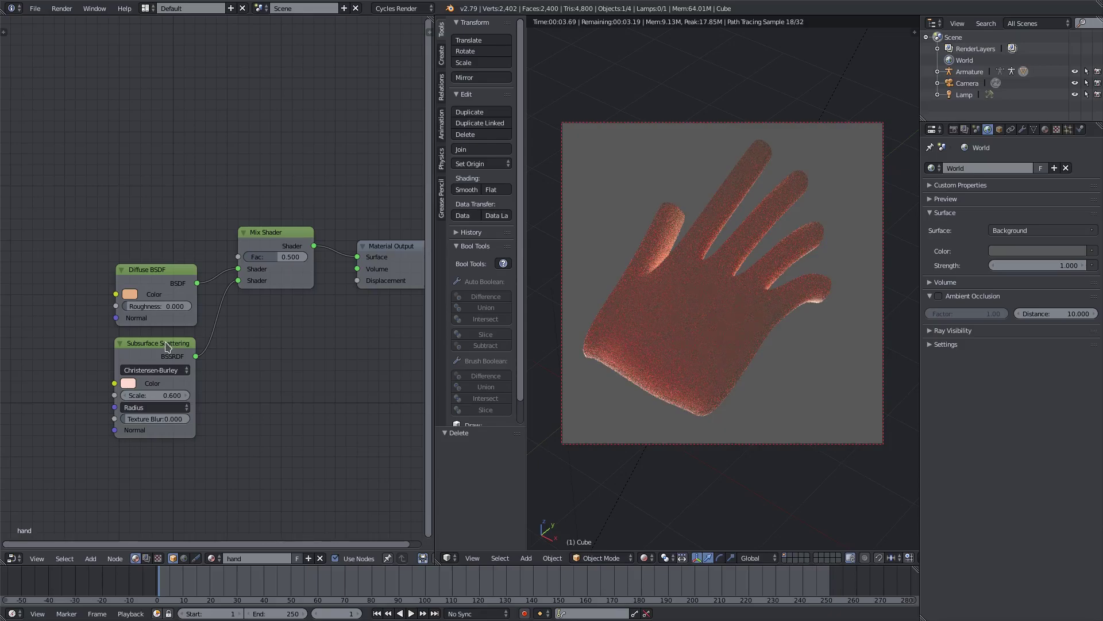
pyautogui.moveTo(276, 241); pyautogui.dragTo(281, 249)
pyautogui.click(166, 270)
pyautogui.press('b')
pyautogui.moveTo(200, 499); pyautogui.dragTo(48, 210)
pyautogui.press('g')
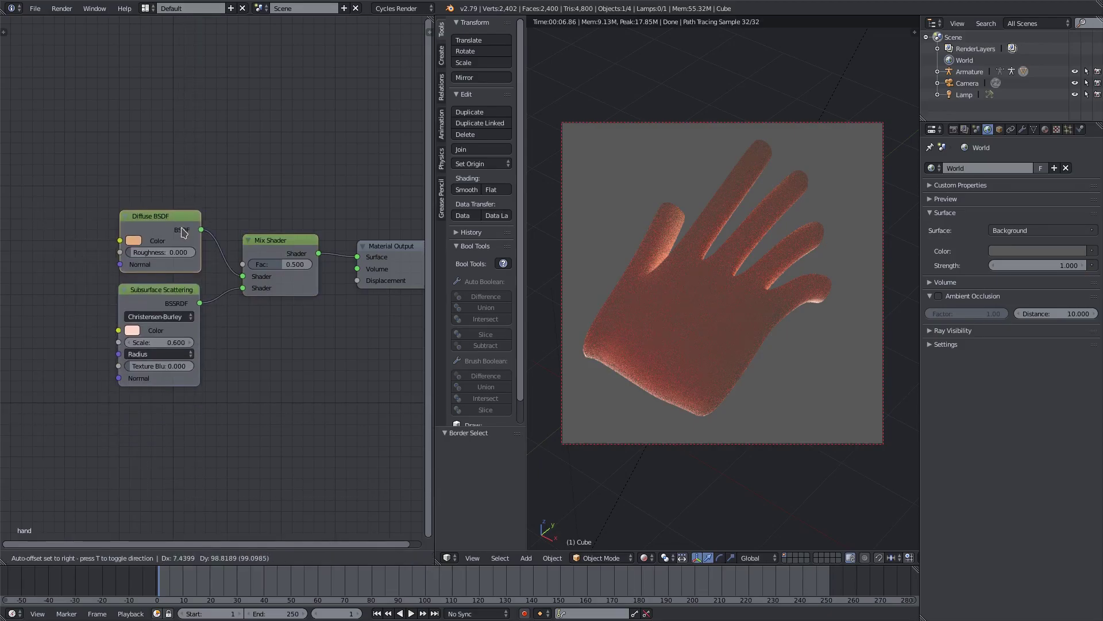
pyautogui.click(185, 232)
# Rewire Subsurface into the Mix Shader's second input and the Mix Shader into Material Output Surface
pyautogui.moveTo(242, 292); pyautogui.dragTo(357, 257)
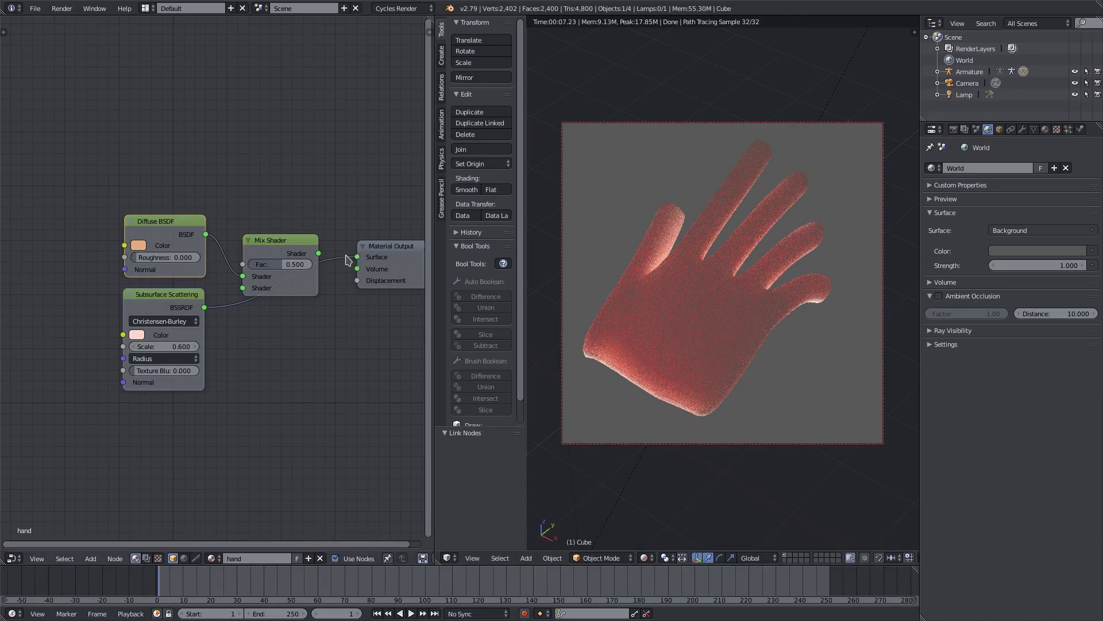
pyautogui.moveTo(318, 253); pyautogui.dragTo(357, 257)
pyautogui.moveTo(204, 306); pyautogui.dragTo(242, 287)
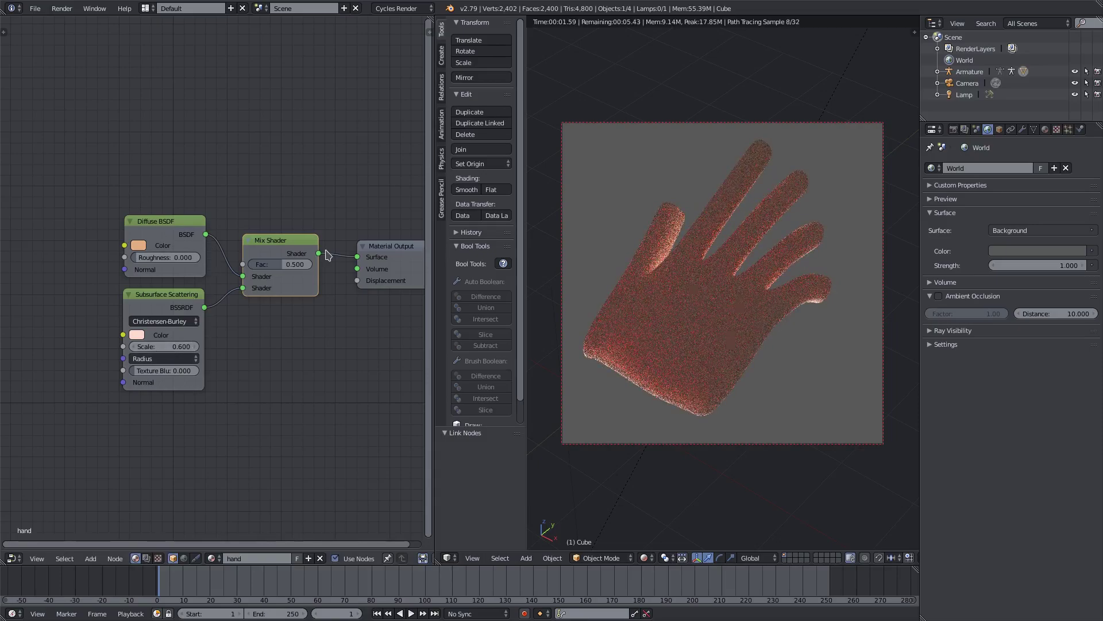
# Add a Translucent BSDF node below the Mix Shader
pyautogui.click(90, 558)
pyautogui.moveTo(112, 511)
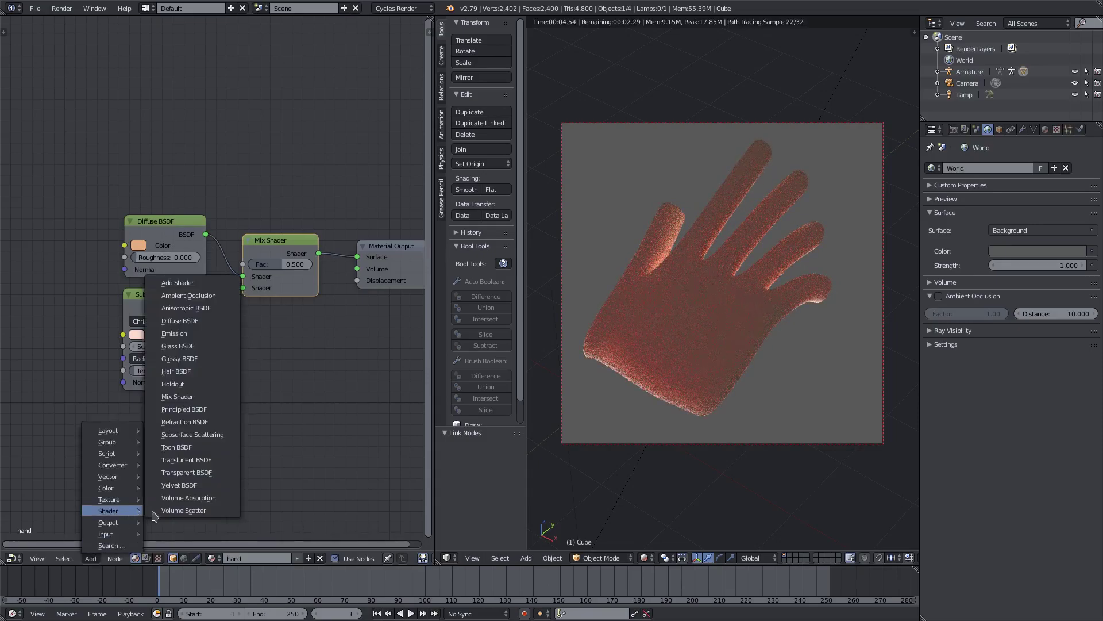
pyautogui.click(208, 463)
pyautogui.click(245, 360)
# Place a duplicate Mix Shader before Material Output and feed Translucent BSDF into its lower input
pyautogui.press('Home')
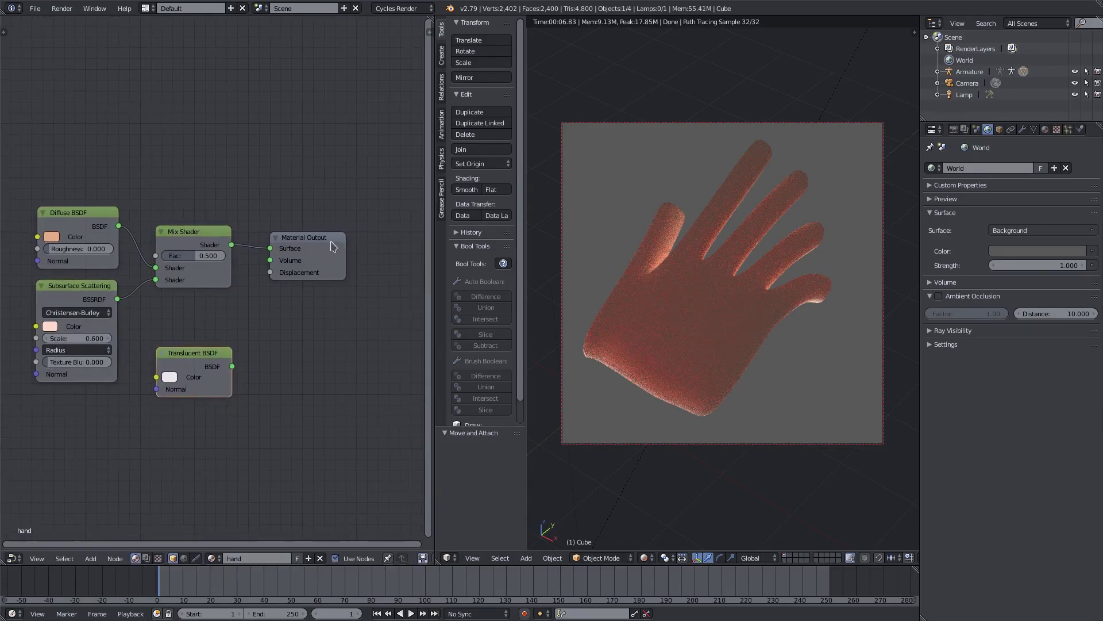
pyautogui.moveTo(332, 246); pyautogui.dragTo(397, 239)
pyautogui.click(196, 233)
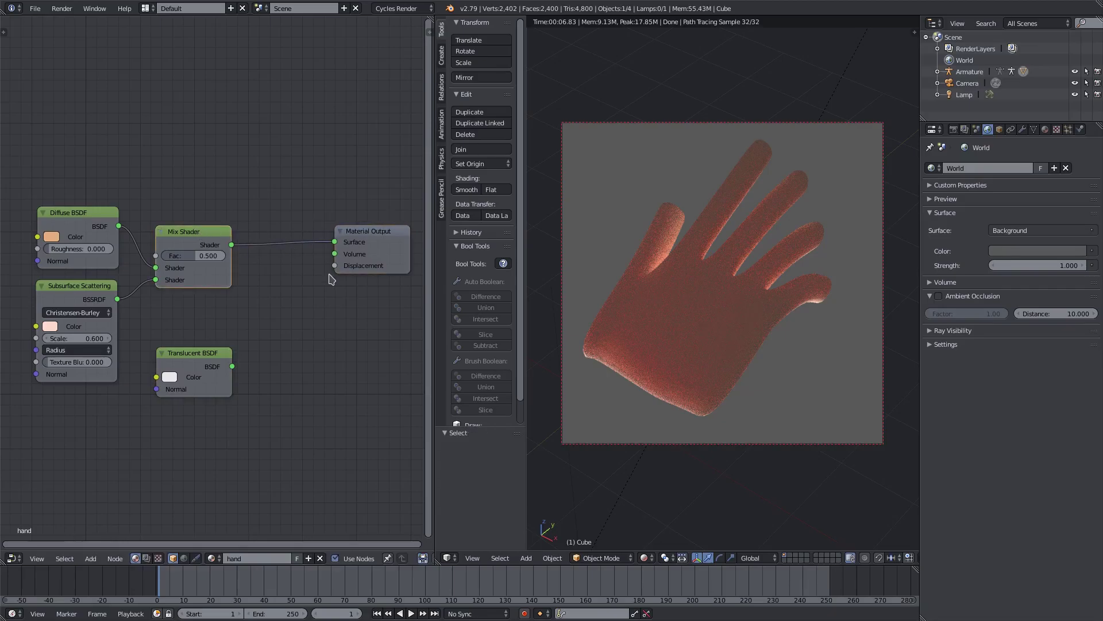
pyautogui.hotkey('shift', 'd')
pyautogui.click(322, 259)
pyautogui.moveTo(223, 364); pyautogui.dragTo(275, 274)
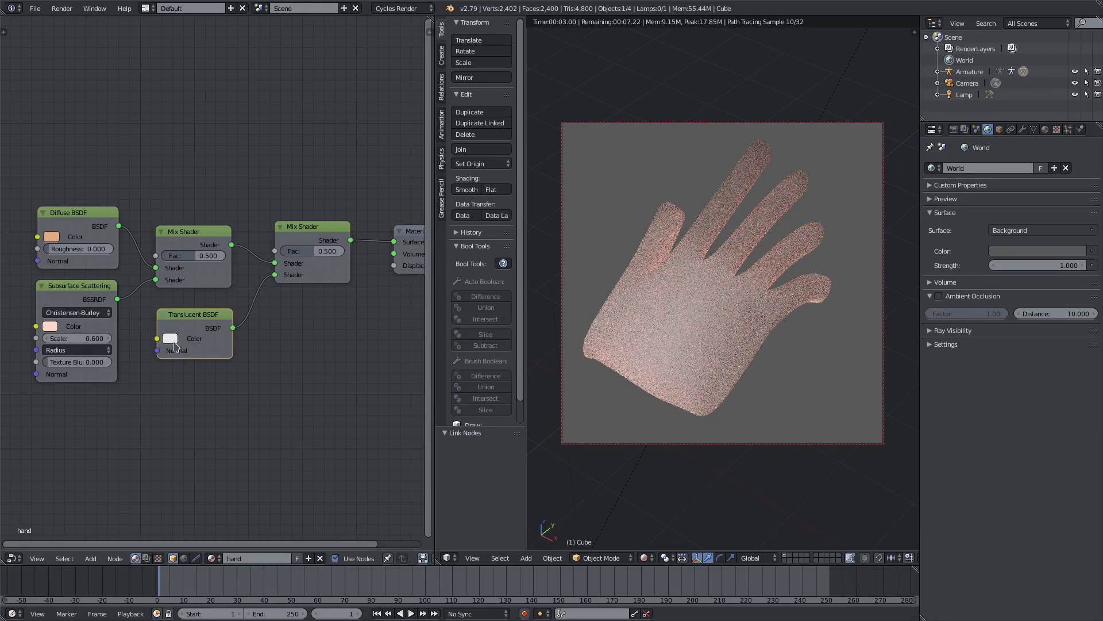
# Copy the Diffuse peach onto the Translucent BSDF colour and lighten it to RGB 0.800, 0.571, 0.427
pyautogui.click(171, 339)
pyautogui.moveTo(53, 236); pyautogui.dragTo(169, 337)
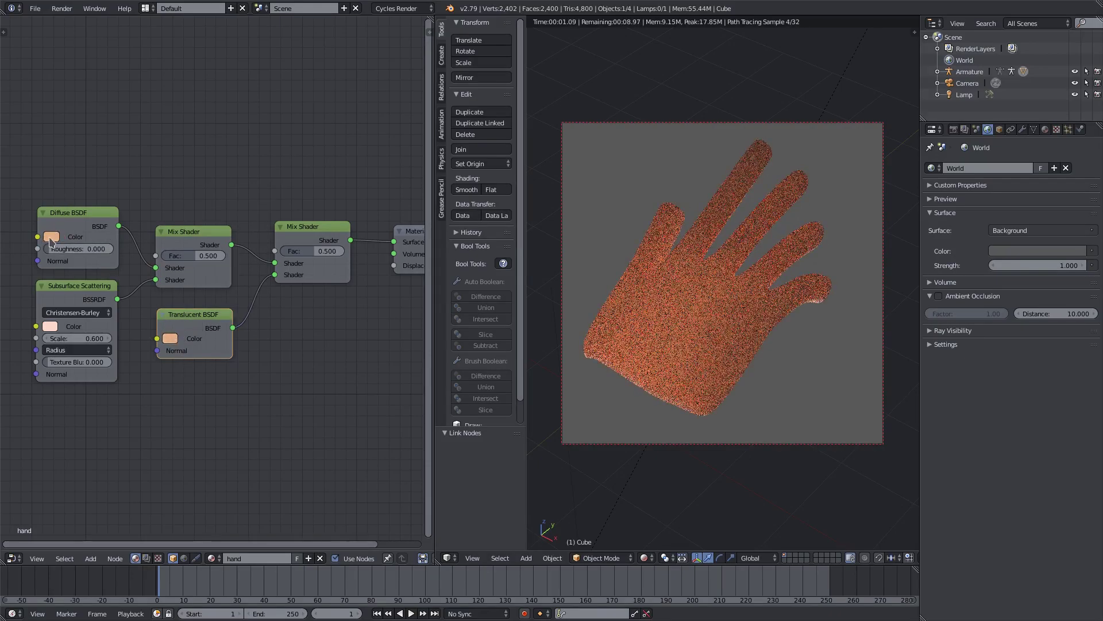
pyautogui.click(171, 339)
pyautogui.moveTo(204, 237); pyautogui.dragTo(204, 231)
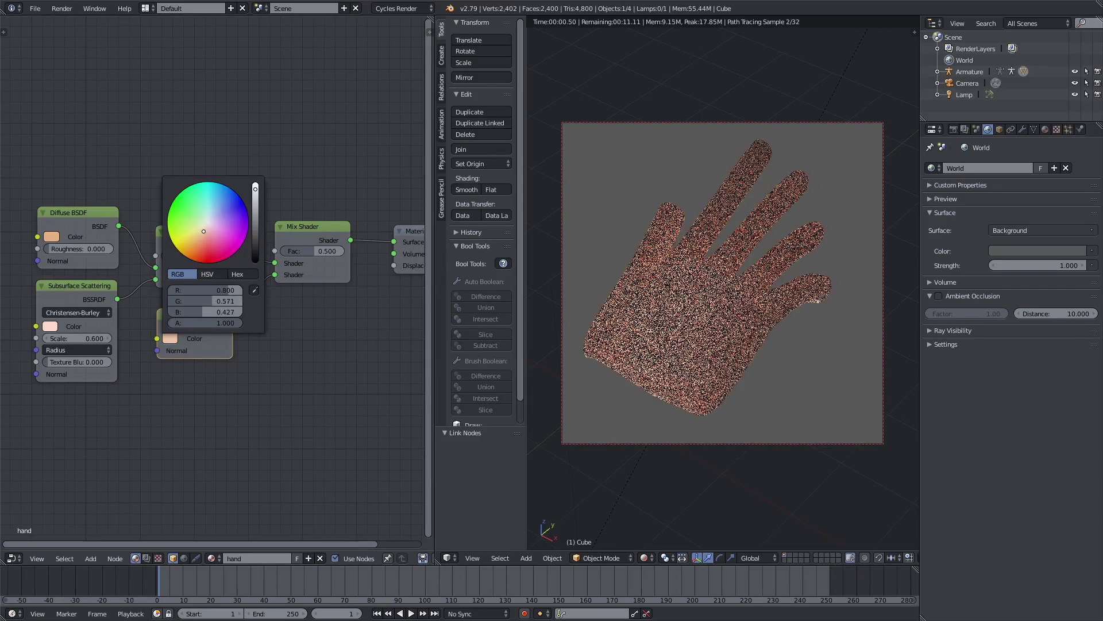
# Set the second Mix Shader's factor to 0.200
pyautogui.click(335, 251)
pyautogui.write('0.2')
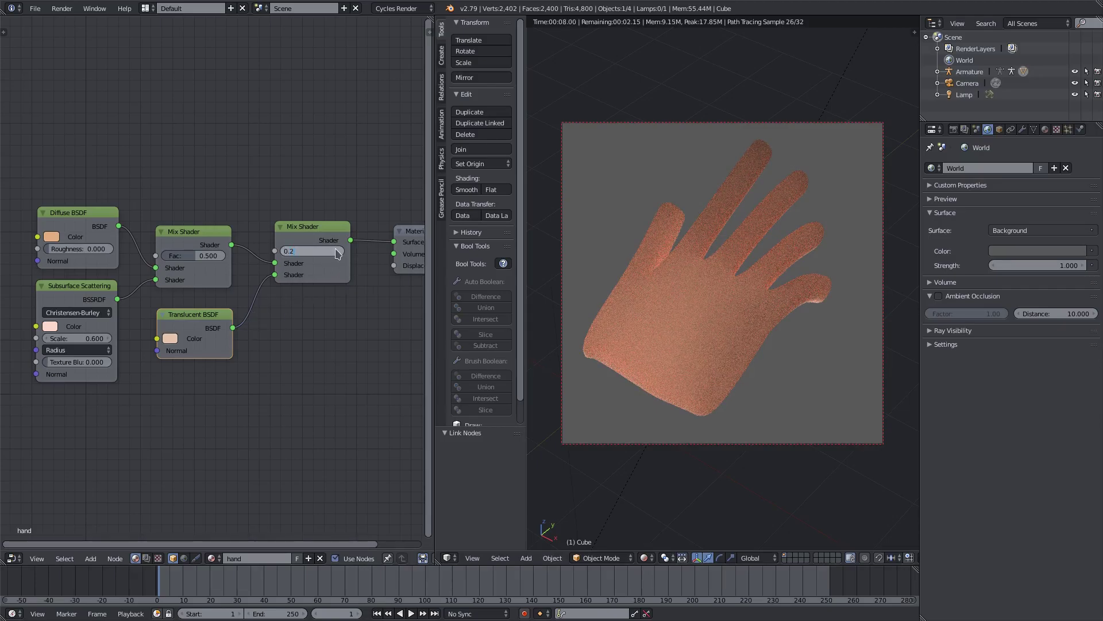
pyautogui.press('Return')
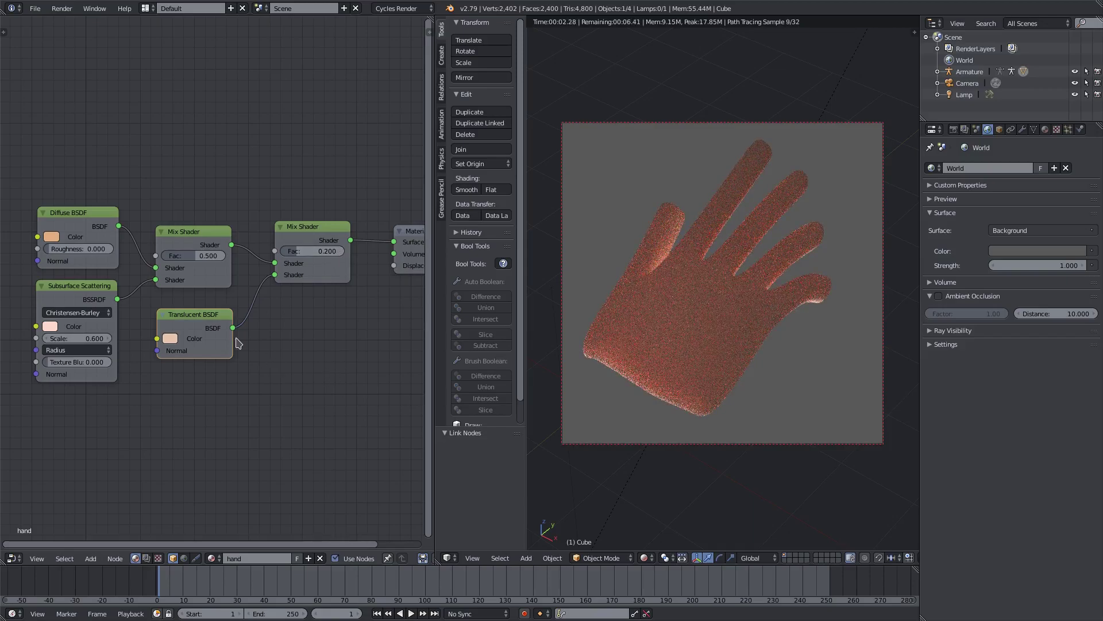
# Warm the Translucent BSDF colour slightly and return to the camera view of the hand
pyautogui.click(170, 337)
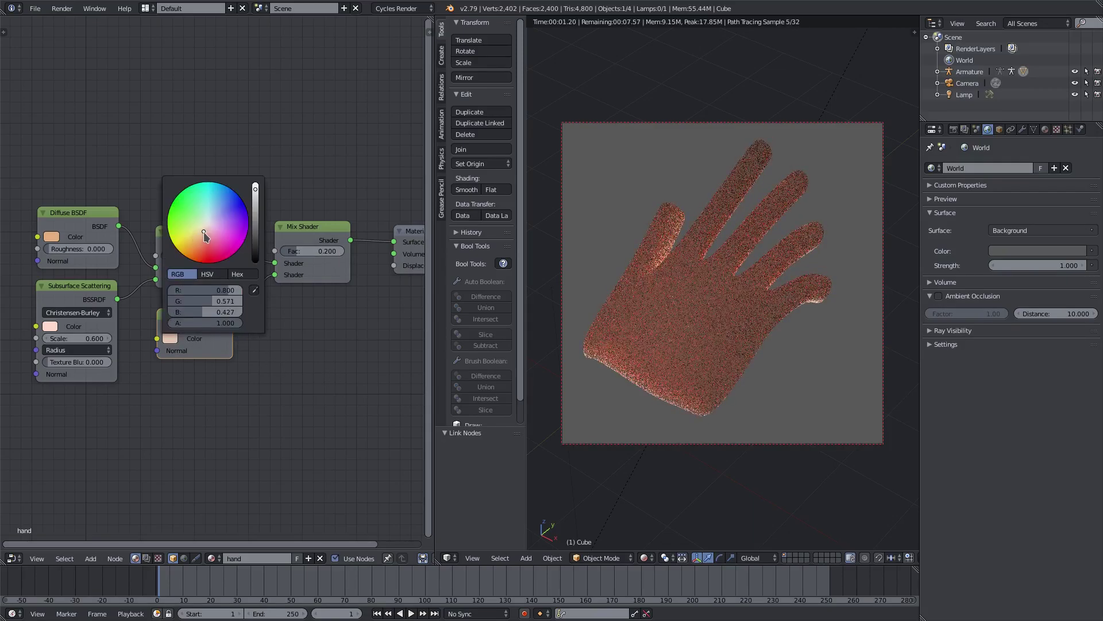
pyautogui.moveTo(202, 232); pyautogui.dragTo(201, 233)
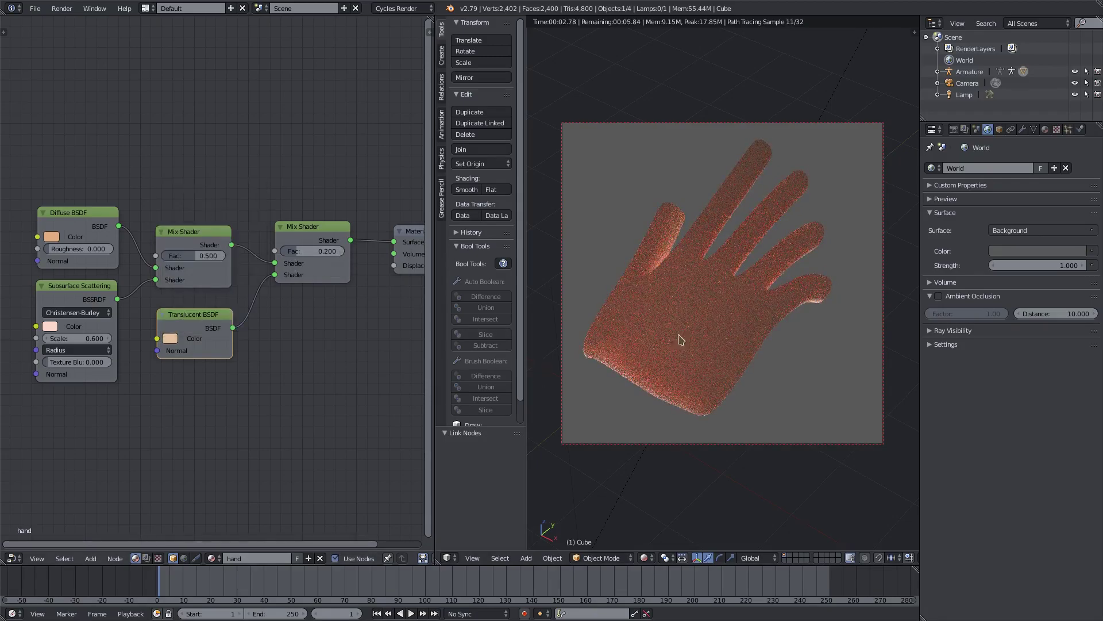
pyautogui.scroll(-5, 695, 339)
pyautogui.scroll(6, 686, 275)
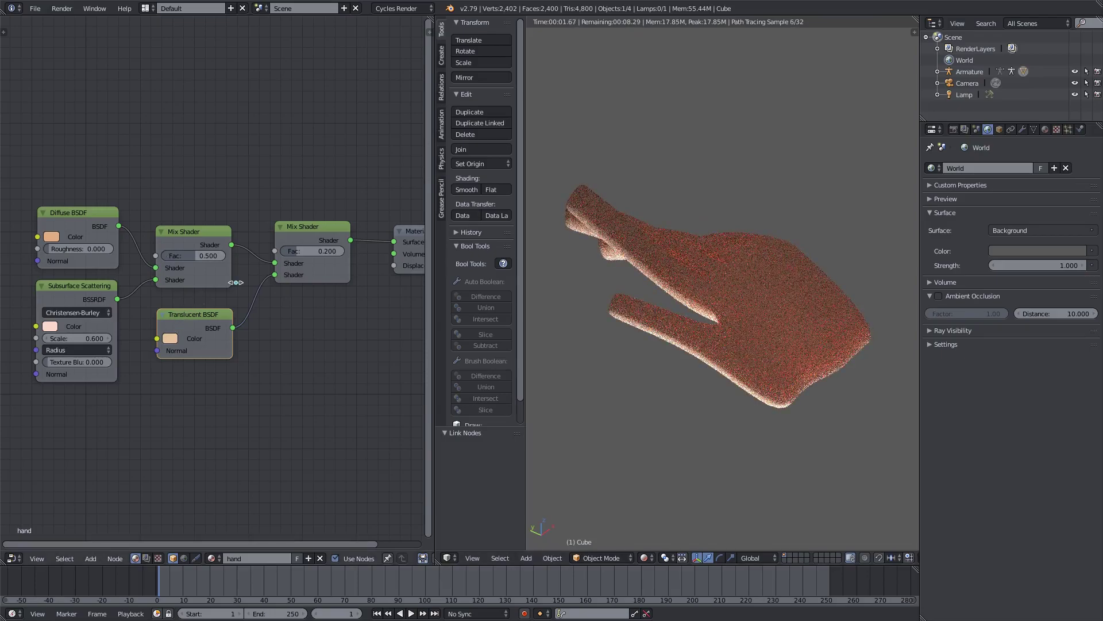
pyautogui.moveTo(720, 311); pyautogui.dragTo(768, 292, button='middle')
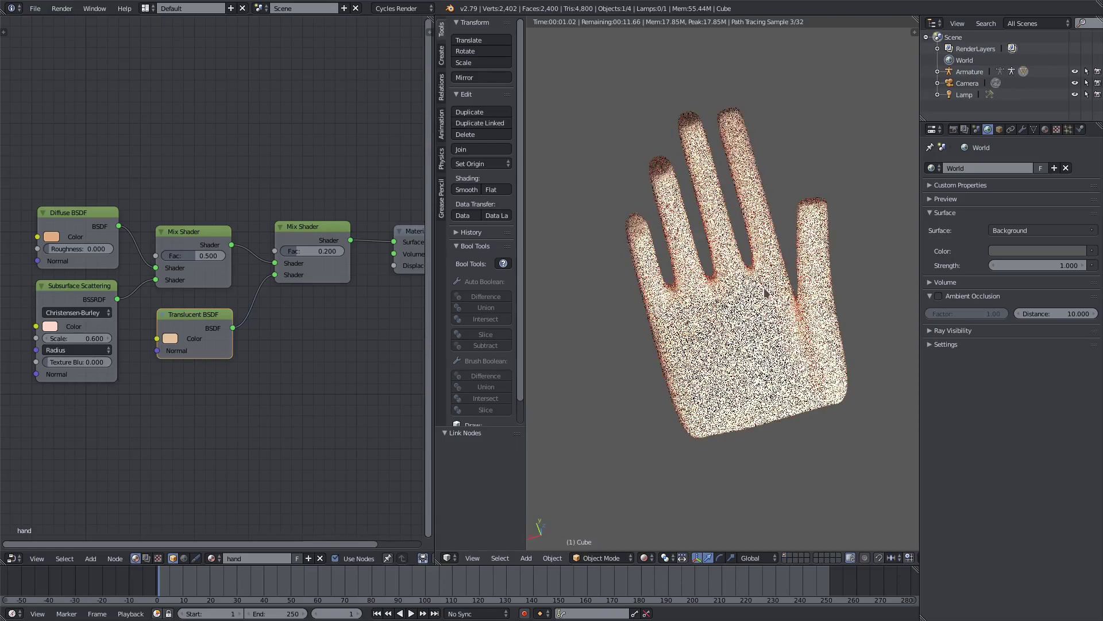
pyautogui.press('KP_0')
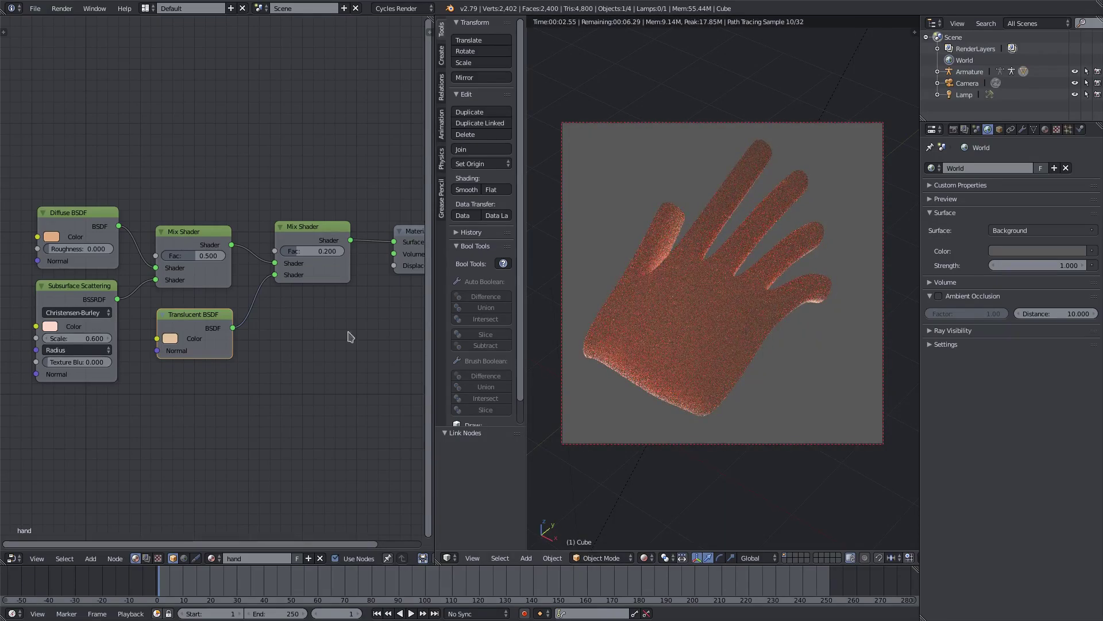
# Try an orange-red Translucent colour, undo it, and make the Diffuse colour orange-red
pyautogui.click(170, 338)
pyautogui.click(198, 253)
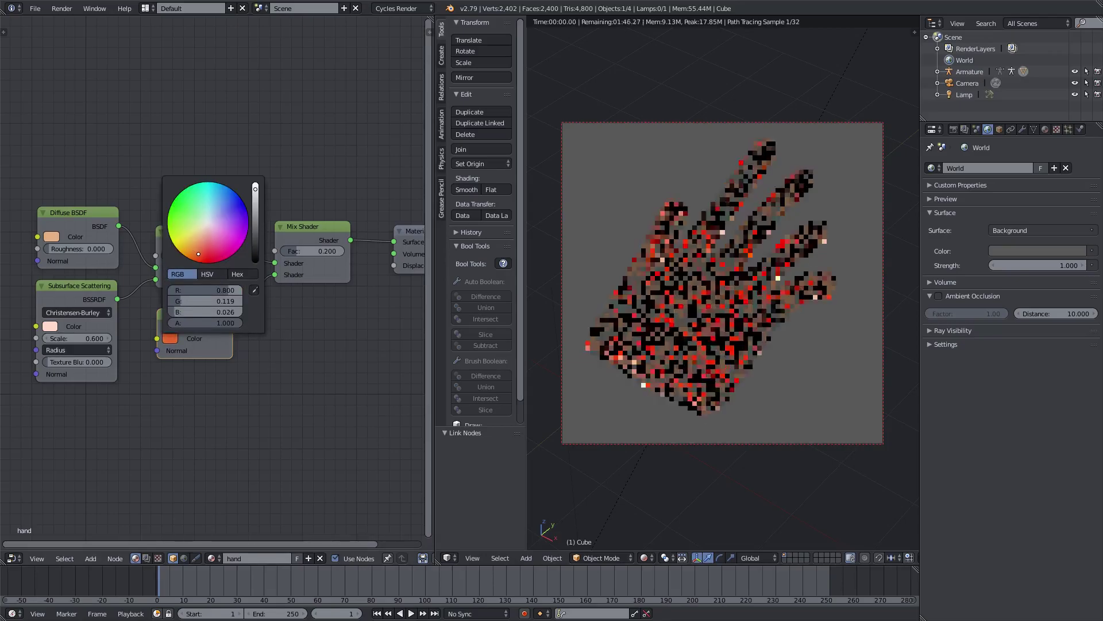
pyautogui.hotkey('ctrl', 'z')
pyautogui.click(52, 237)
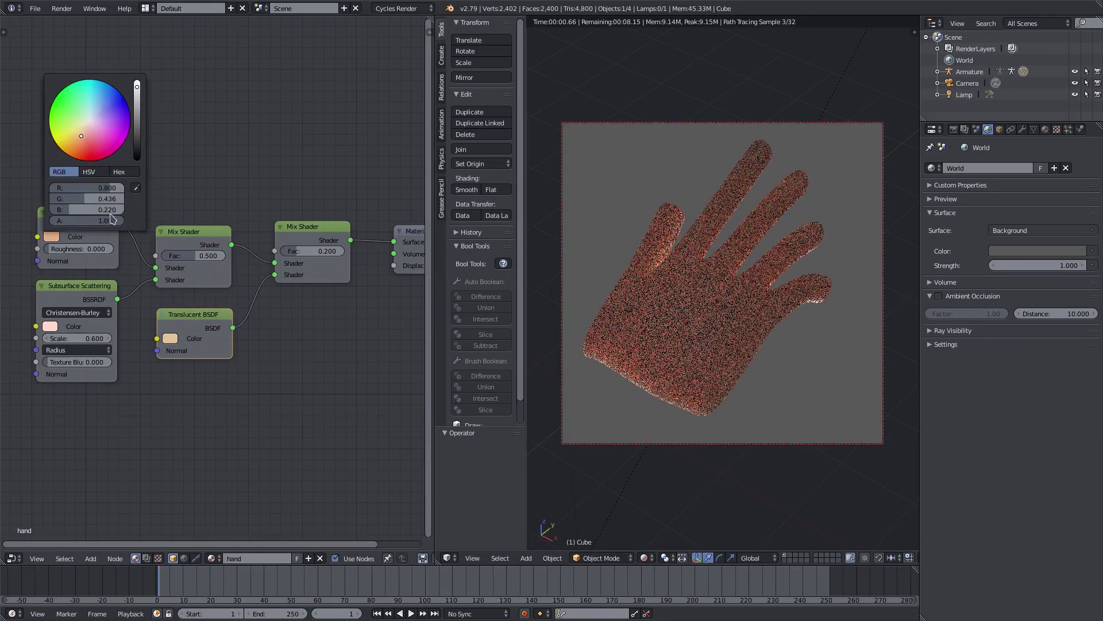
pyautogui.moveTo(82, 147); pyautogui.dragTo(82, 155)
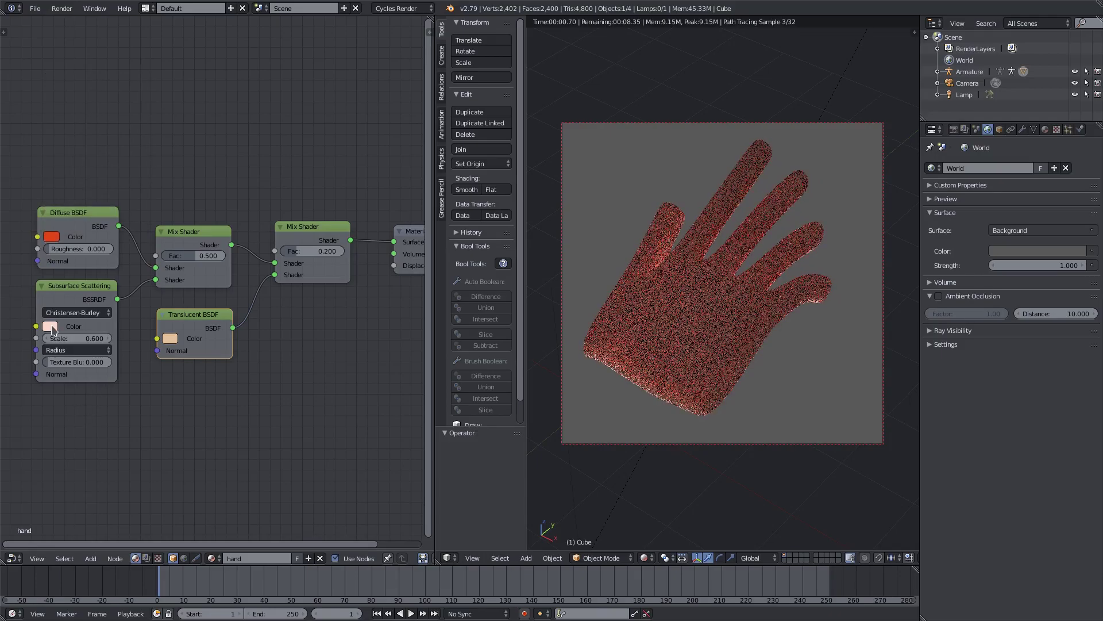
# Make the Subsurface colour red and feed the first Mix Shader into Material Output Surface
pyautogui.click(52, 327)
pyautogui.click(91, 249)
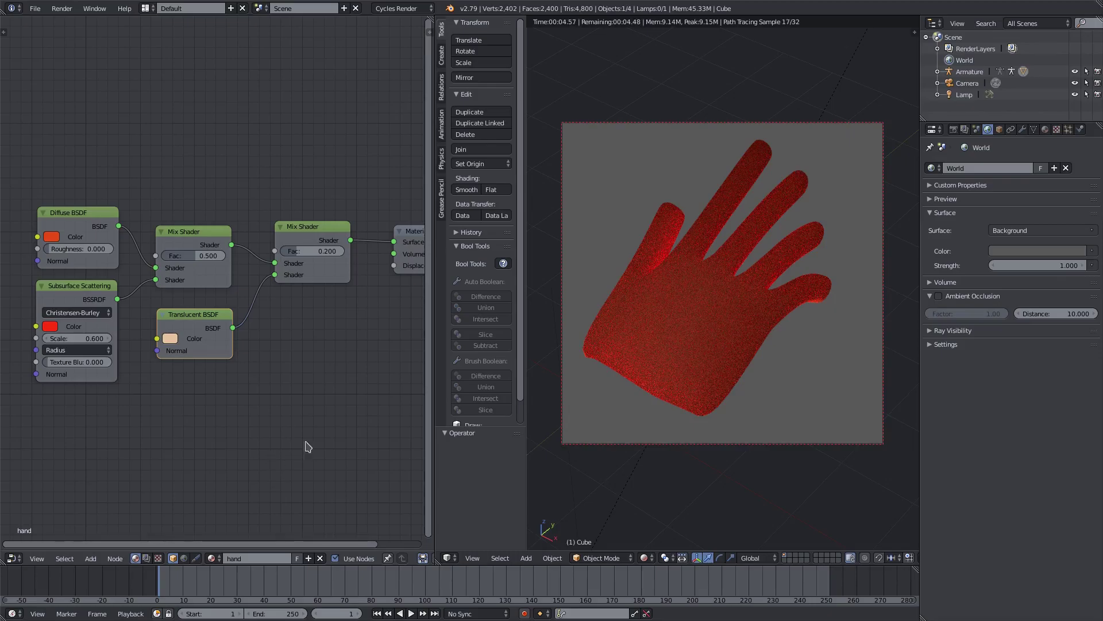
pyautogui.moveTo(267, 268); pyautogui.dragTo(407, 245)
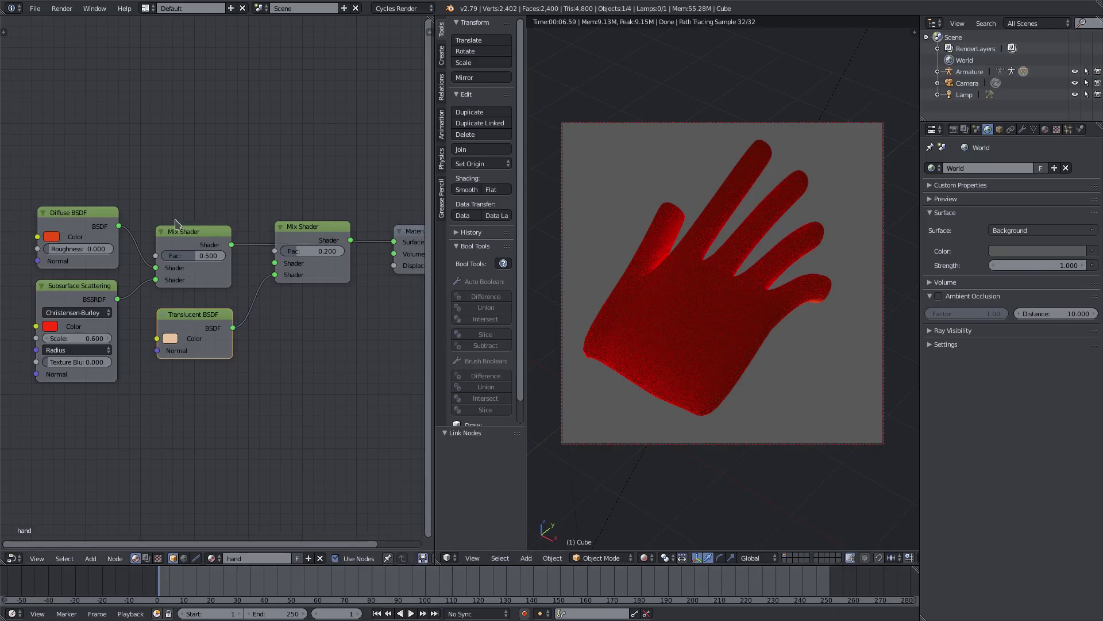
# Route the first Mix Shader through the second Mix Shader into the Material Output
pyautogui.moveTo(154, 267); pyautogui.dragTo(394, 242)
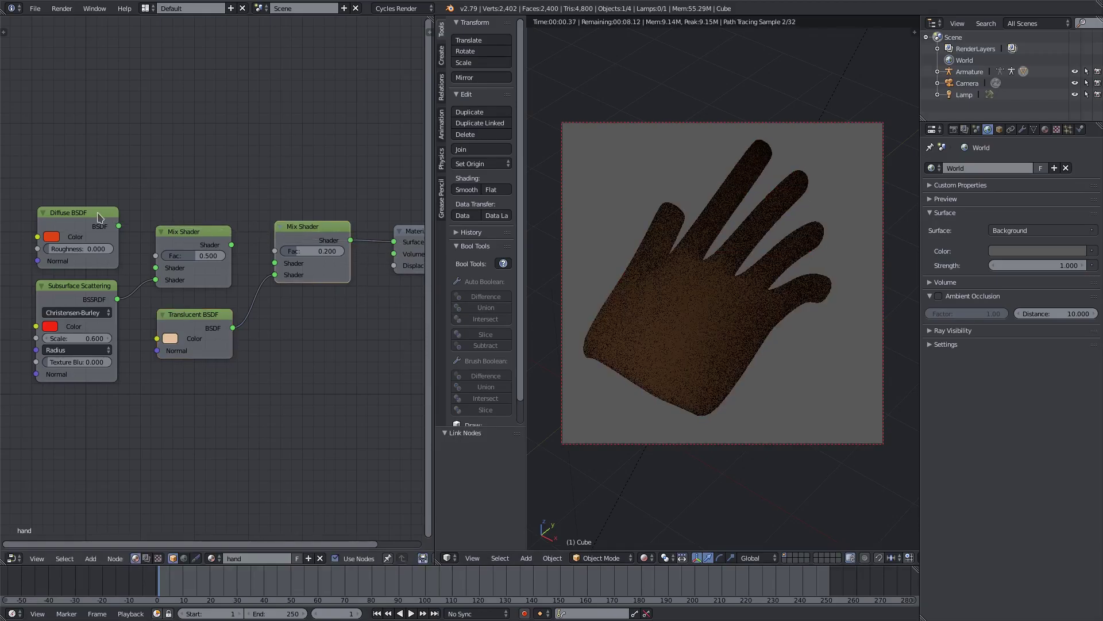
pyautogui.moveTo(118, 226); pyautogui.dragTo(157, 277)
pyautogui.moveTo(232, 244); pyautogui.dragTo(285, 269)
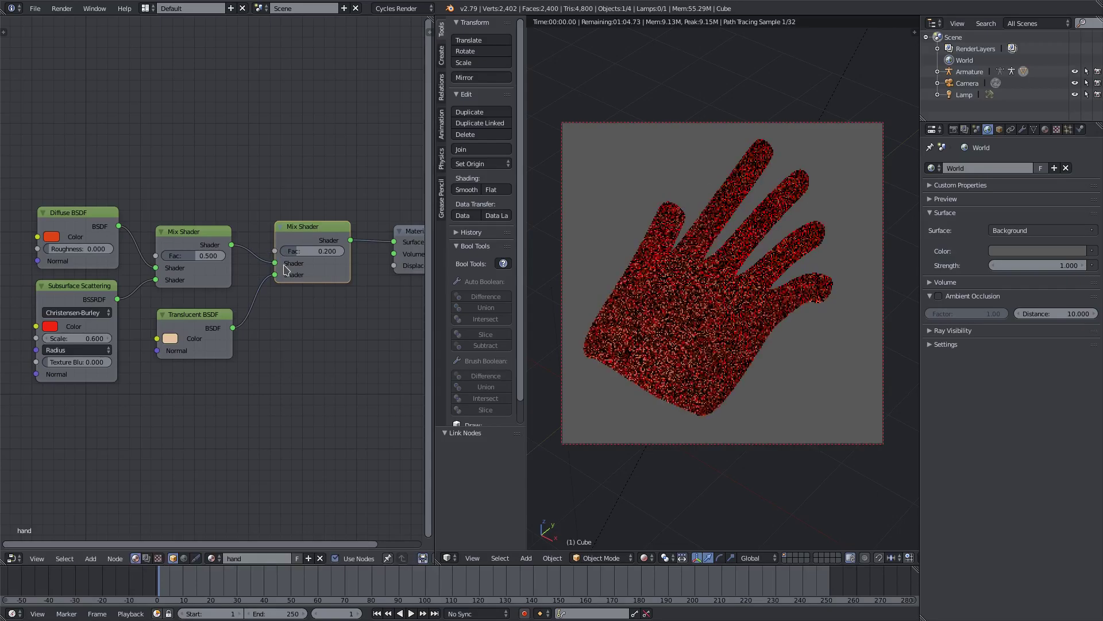
# Set the Diffuse colour back to peach (1.000, 0.580, 0.330) and the Subsurface colour to peach
pyautogui.click(53, 238)
pyautogui.click(84, 132)
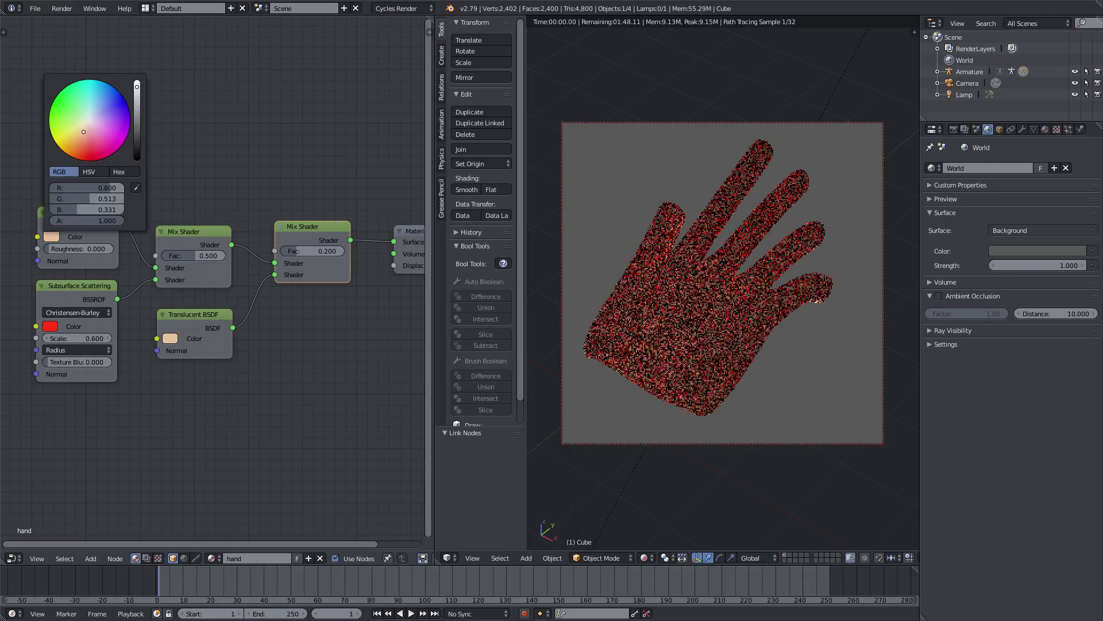
pyautogui.click(43, 326)
pyautogui.moveTo(79, 246); pyautogui.dragTo(82, 223)
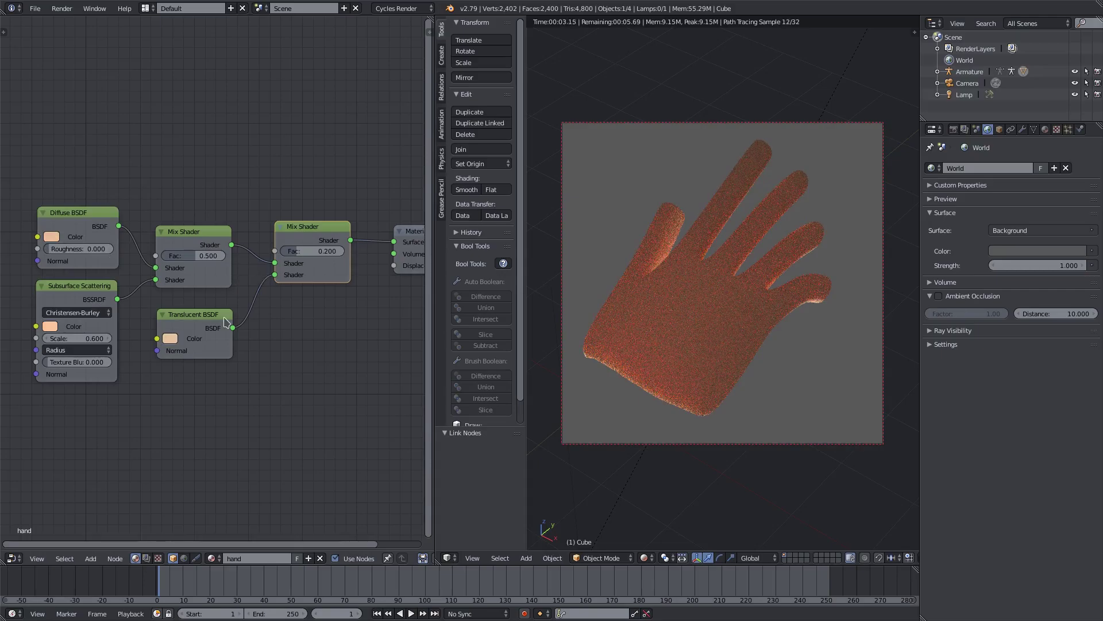
# Delete the Translucent BSDF and second Mix Shader, linking the first Mix Shader to a repositioned Material Output
pyautogui.click(217, 322)
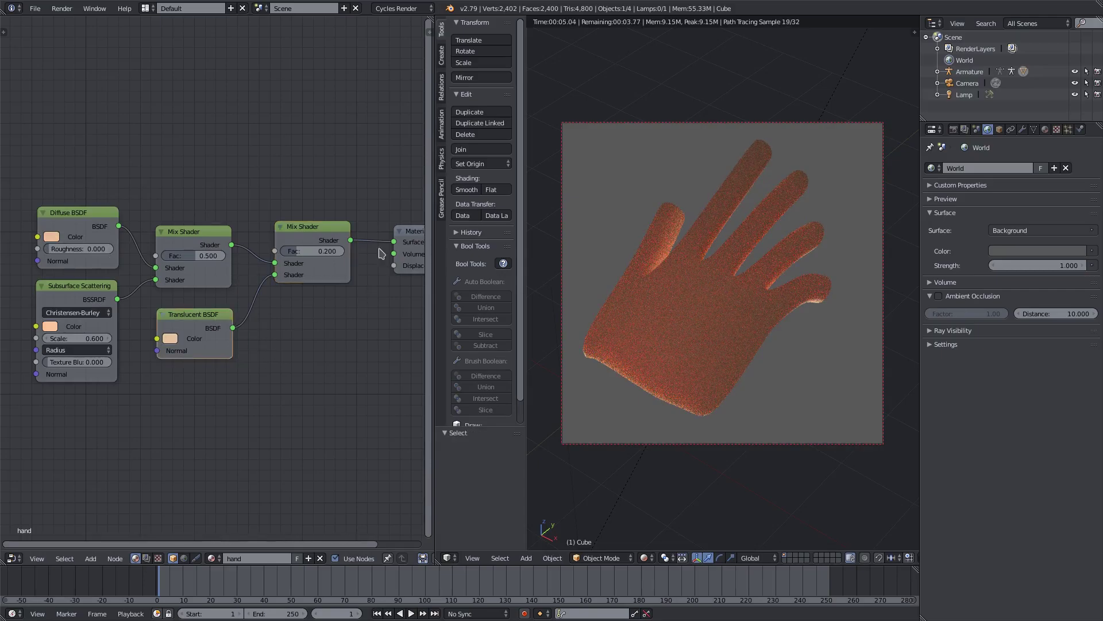
pyautogui.press('x')
pyautogui.click(323, 237)
pyautogui.press('x')
pyautogui.moveTo(232, 244); pyautogui.dragTo(394, 242)
pyautogui.moveTo(406, 235); pyautogui.dragTo(396, 237)
pyautogui.click(289, 238)
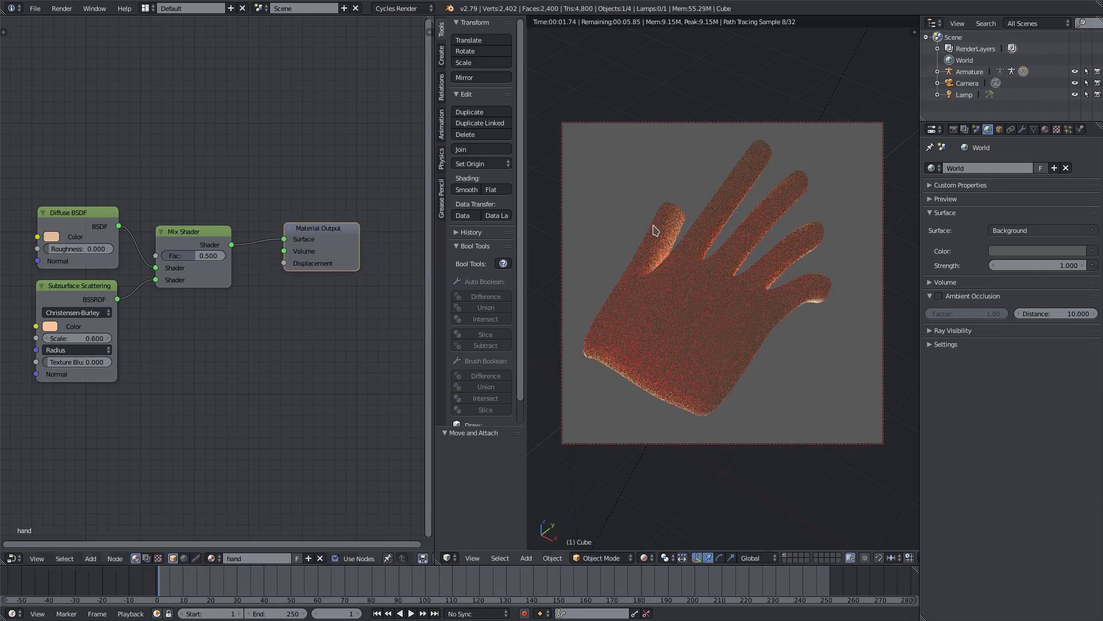
pyautogui.moveTo(225, 312); pyautogui.dragTo(247, 324, button='middle')
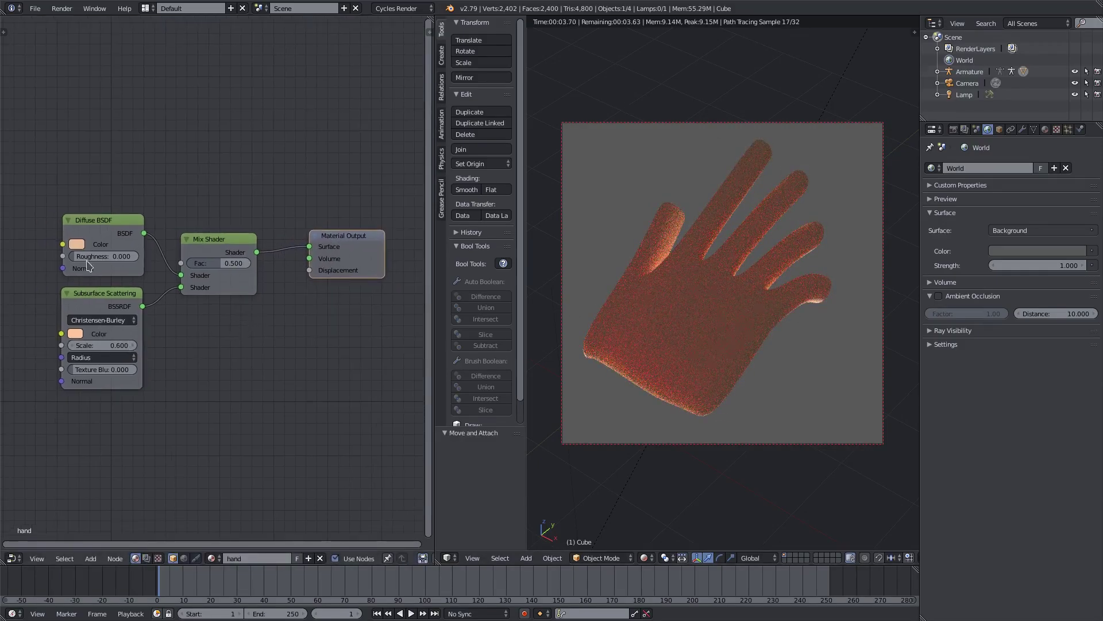
# Select the Subsurface and Diffuse nodes, then disconnect Diffuse from the Mix Shader and undo it
pyautogui.click(98, 298)
pyautogui.click(99, 223)
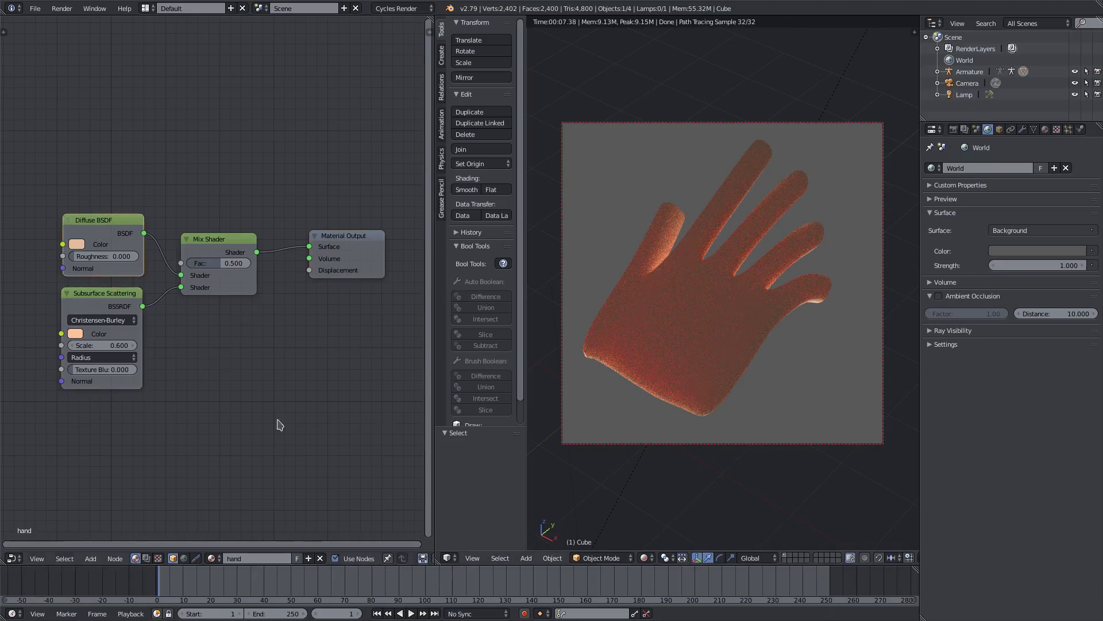
pyautogui.moveTo(181, 276); pyautogui.dragTo(322, 253)
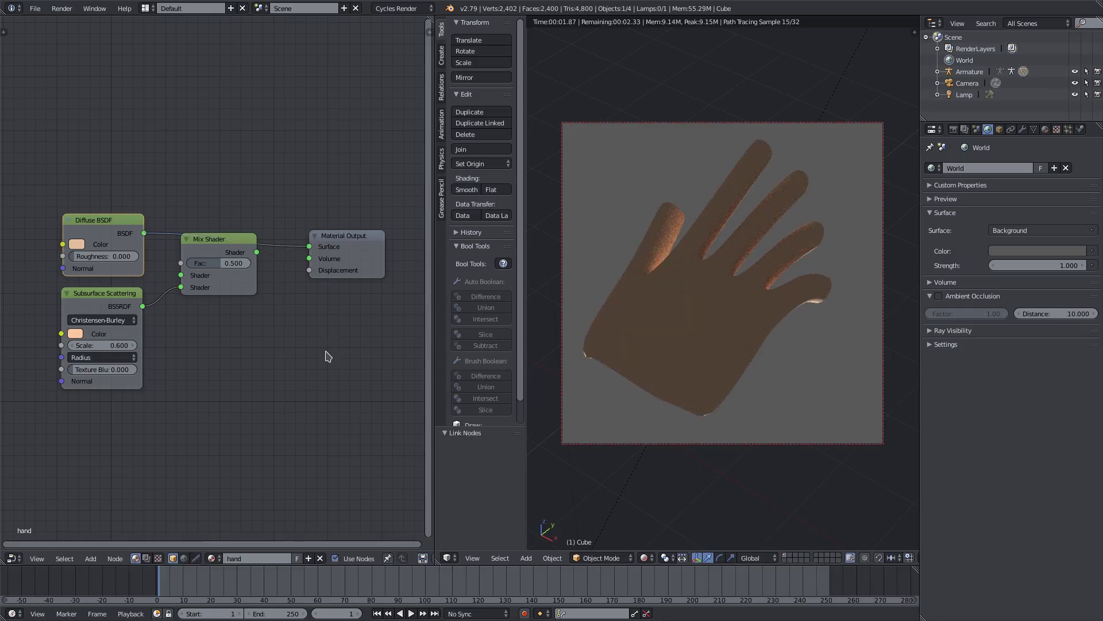
pyautogui.hotkey('ctrl', 'z')
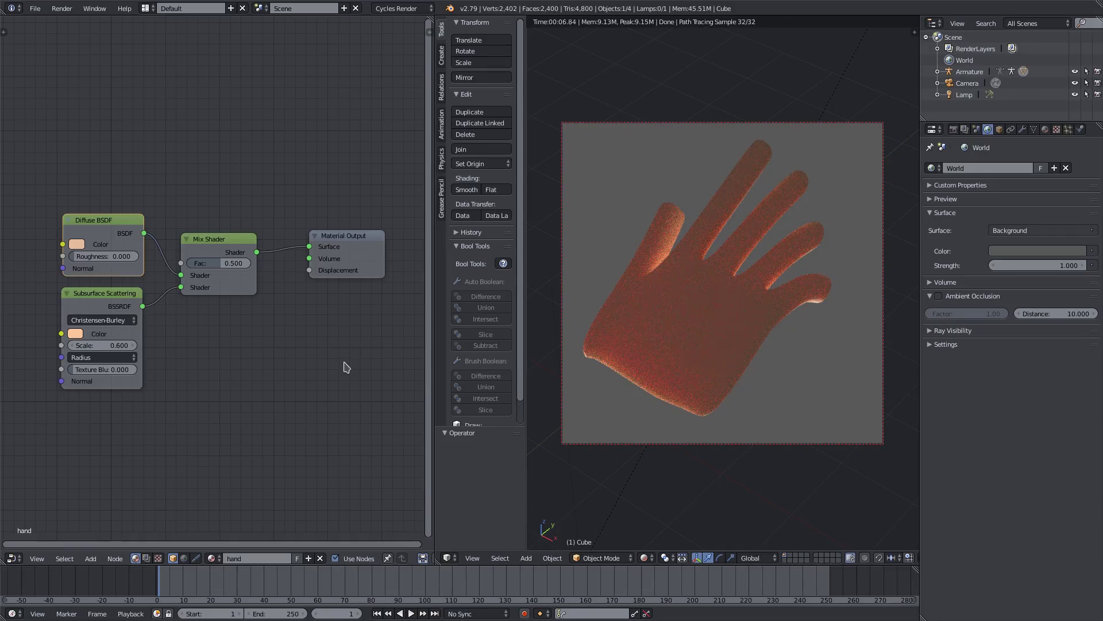
# Set the Subsurface Scattering radius X to 0.8
pyautogui.click(88, 357)
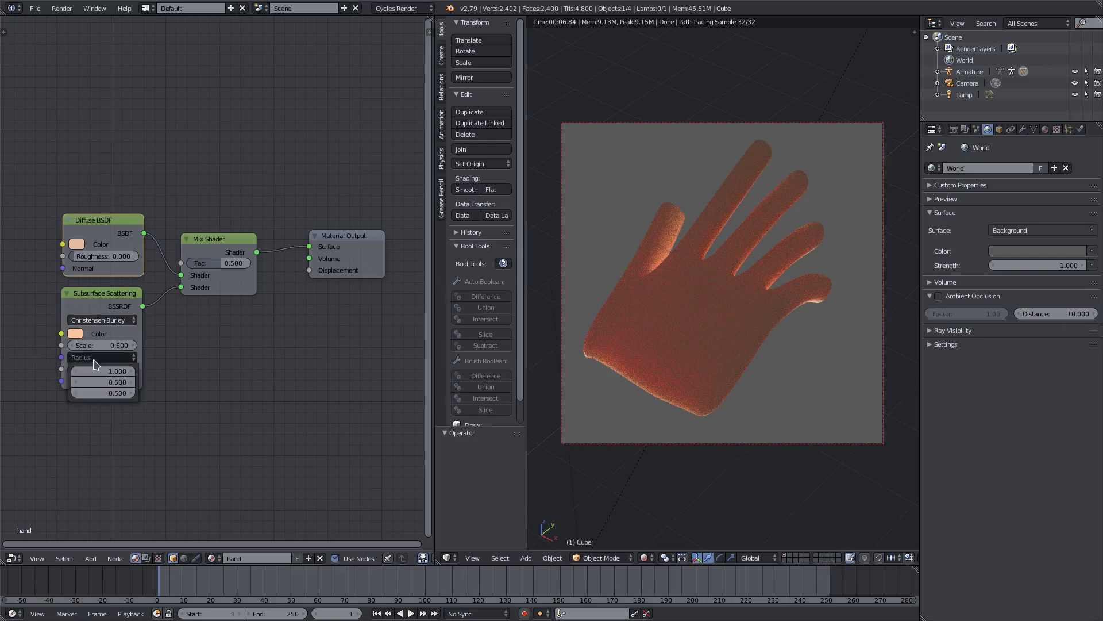
pyautogui.click(97, 371)
pyautogui.press('BackSpace')
pyautogui.write('.8')
pyautogui.press('Return')
pyautogui.click(113, 369)
pyautogui.press('Return')
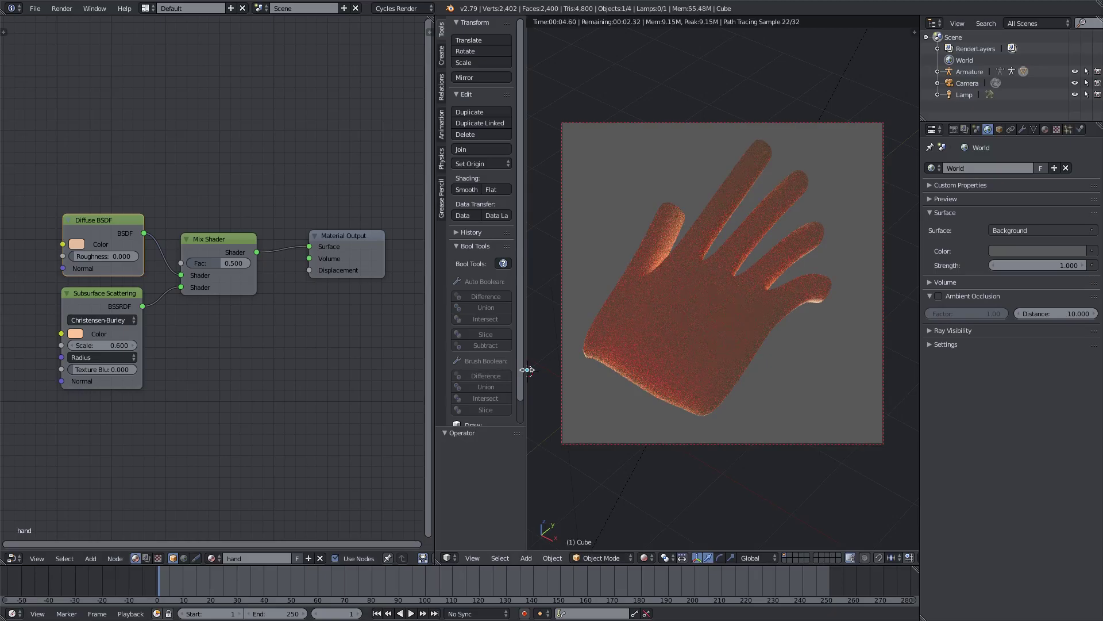
# Lighten the World background to dark grey (0.163) and bring up the render settings
pyautogui.moveTo(527, 369); pyautogui.dragTo(483, 374)
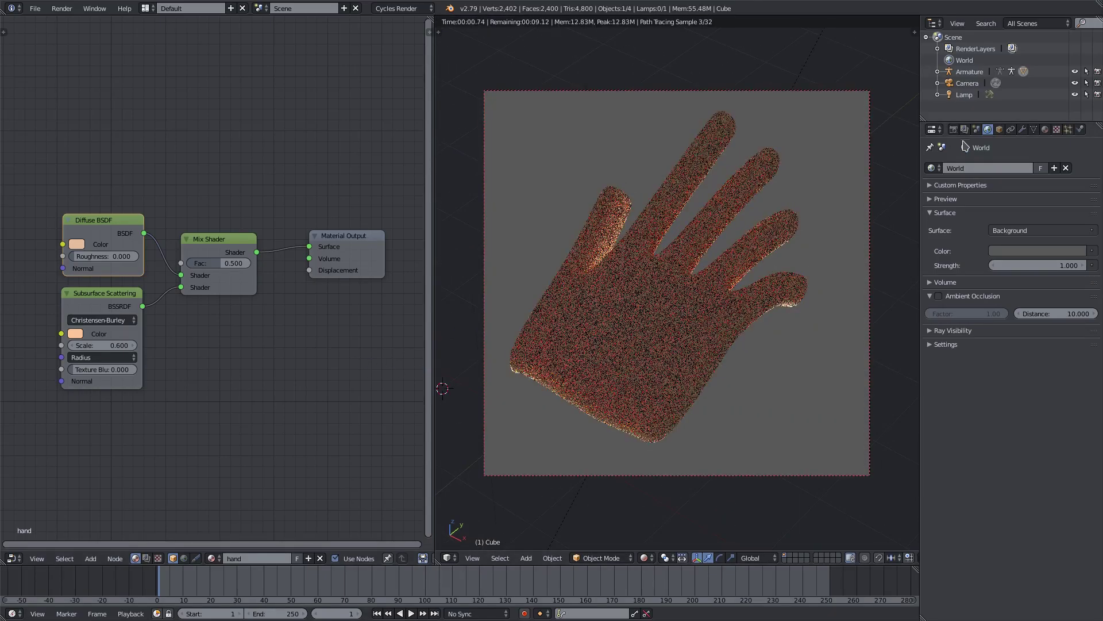
pyautogui.click(1033, 251)
pyautogui.moveTo(1078, 152)
pyautogui.mouseDown()
pyautogui.moveTo(1077, 115)
pyautogui.moveTo(1077, 136)
pyautogui.mouseUp()
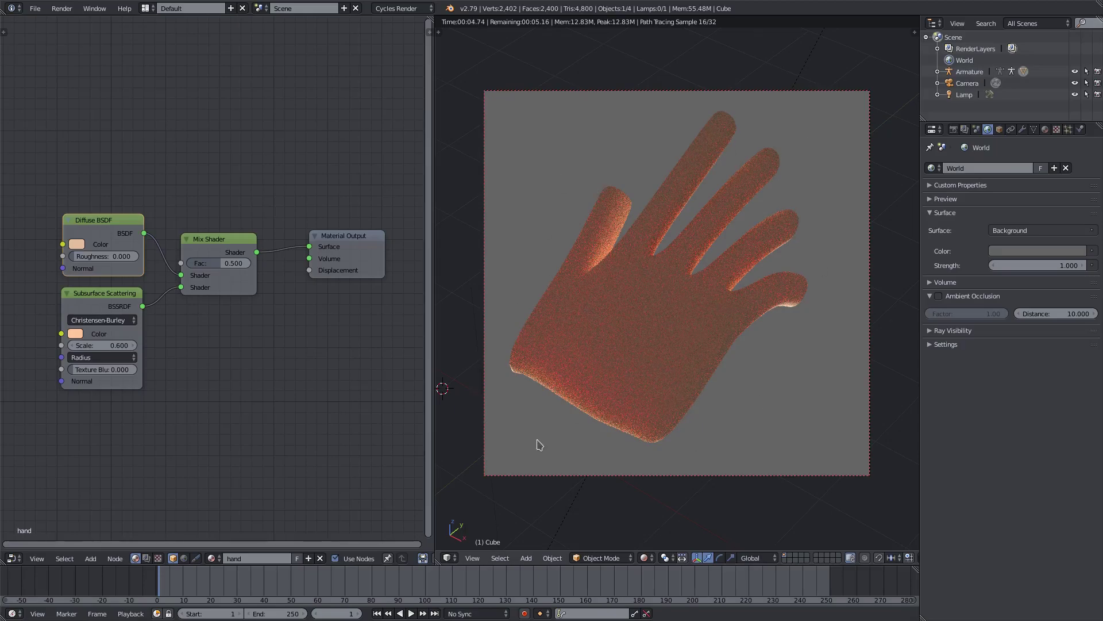
pyautogui.click(1024, 250)
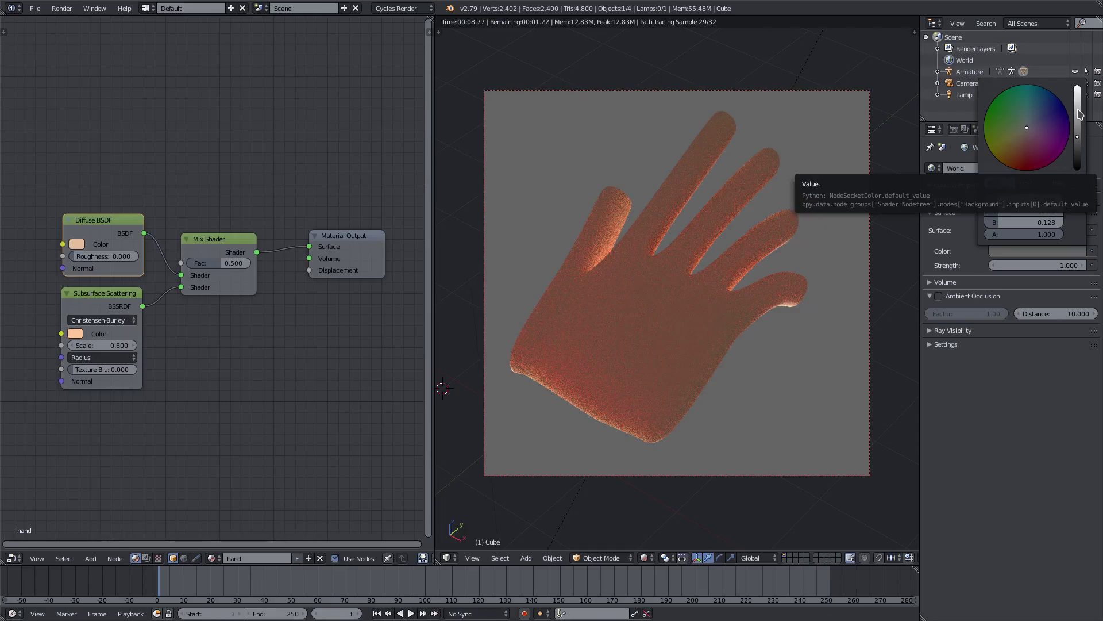
pyautogui.moveTo(1080, 114); pyautogui.dragTo(1077, 132)
pyautogui.click(953, 130)
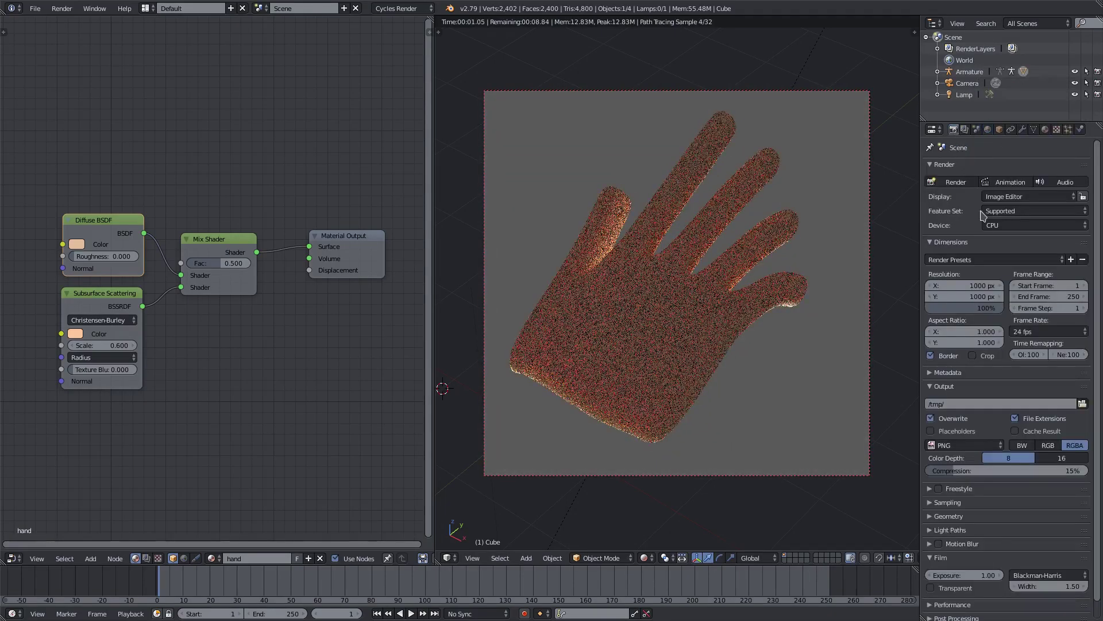